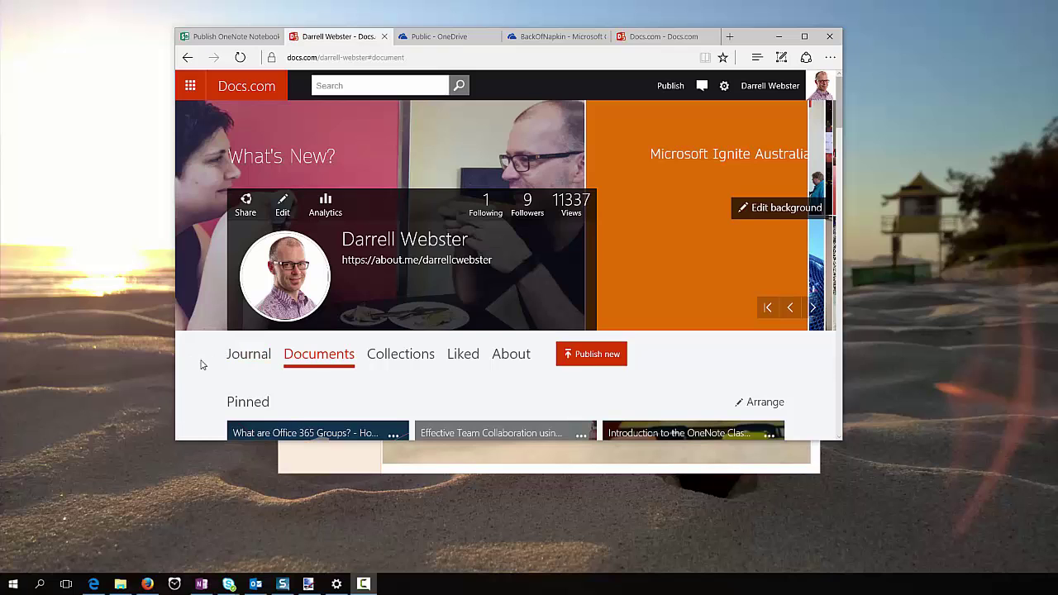
Step: Start publishing a new document from the Docs.com profile page
scroll(371, 389, "down", 1)
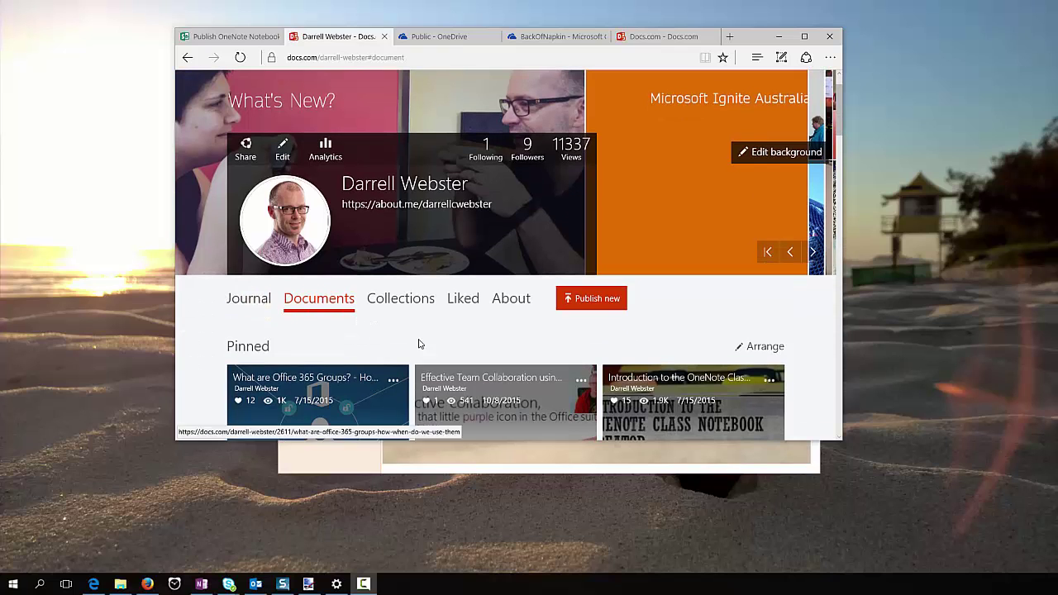
left_click(590, 301)
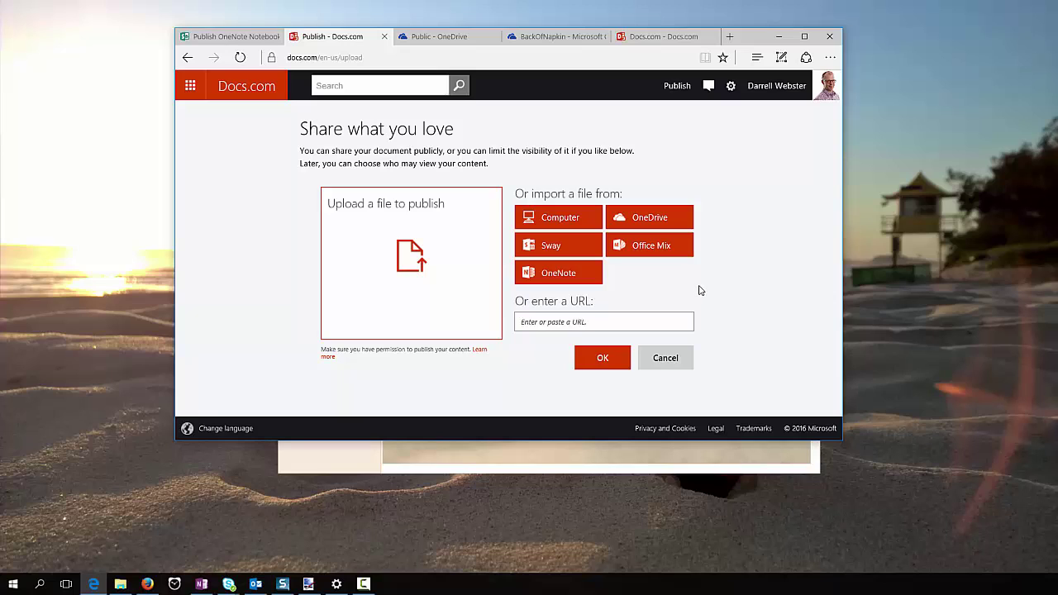
Step: Import from OneNote, scroll the notebook list, and bring up the BackOfNapkin notebook in OneNote
left_click(572, 278)
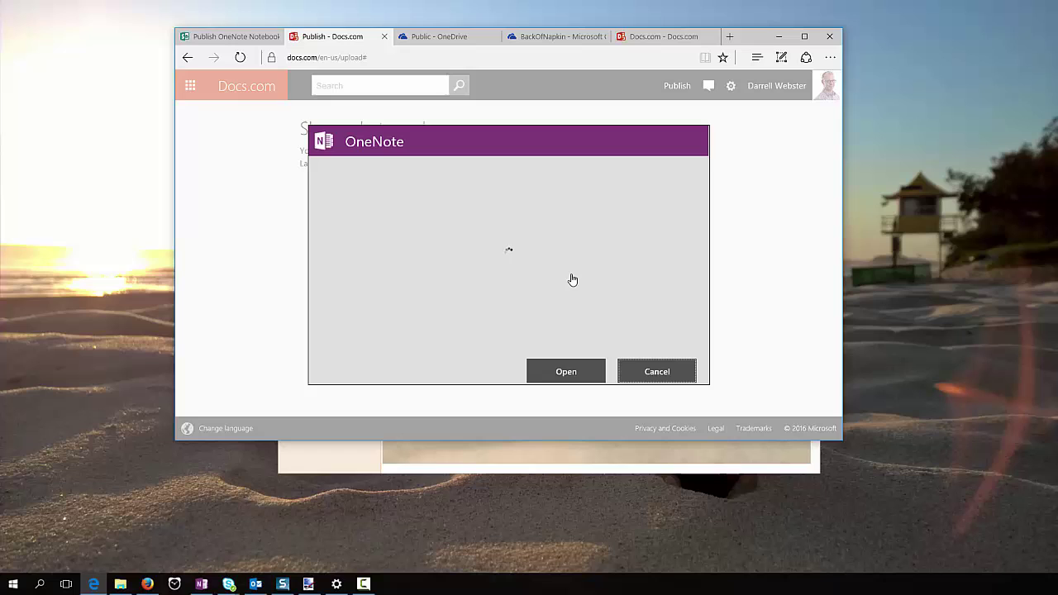
scroll(683, 243, "down", 2)
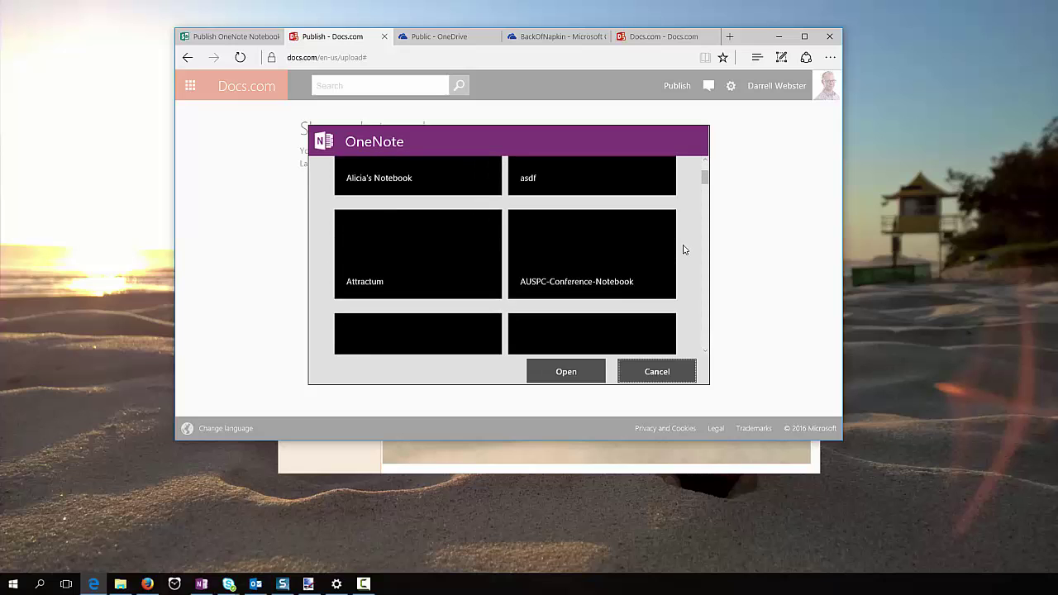
scroll(680, 240, "down", 2)
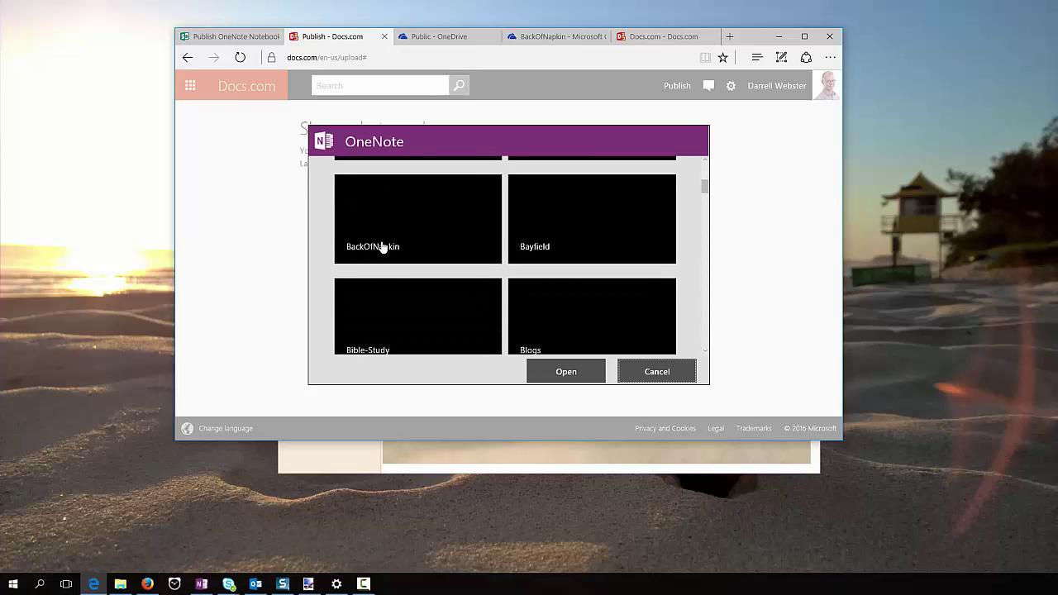
left_click(321, 458)
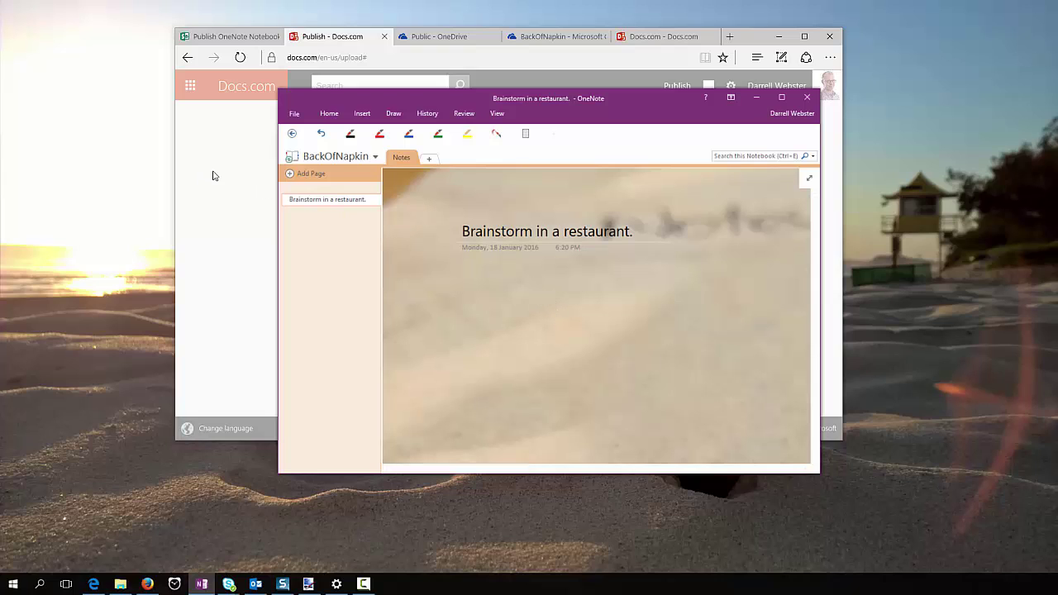
Step: In OneDrive's Public folder, show BackOfNapkin's details: a 1.06 MB notebook, not shared
left_click(438, 38)
scroll(659, 300, "down", 2)
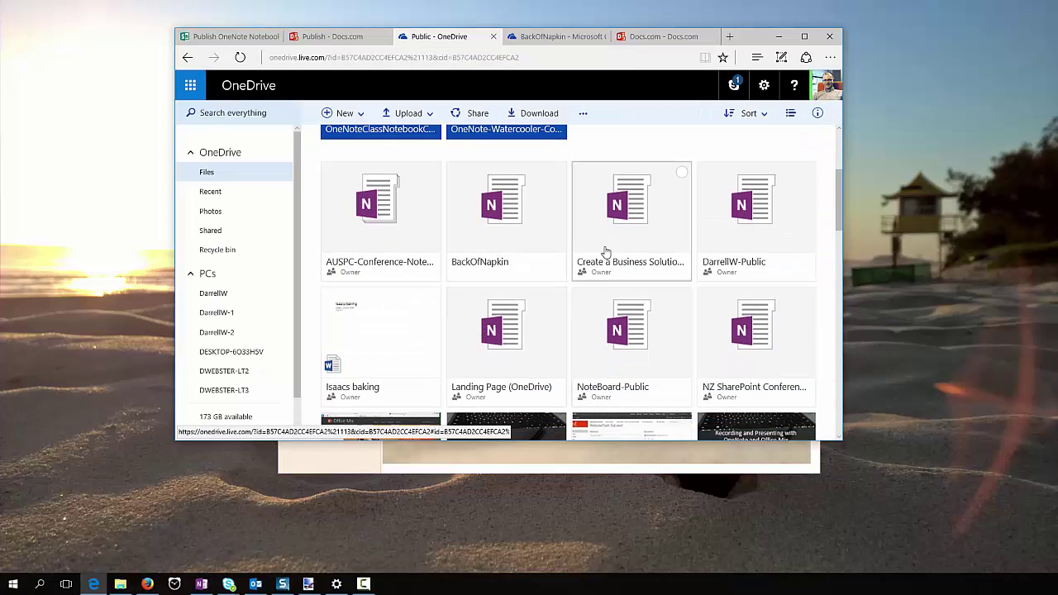
left_click(556, 174)
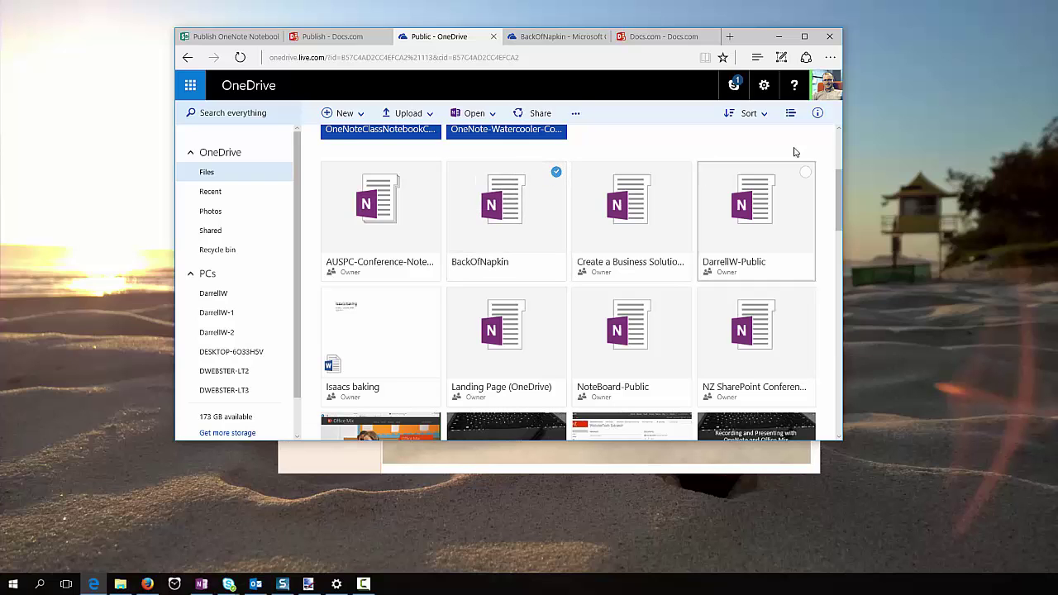
left_click(818, 114)
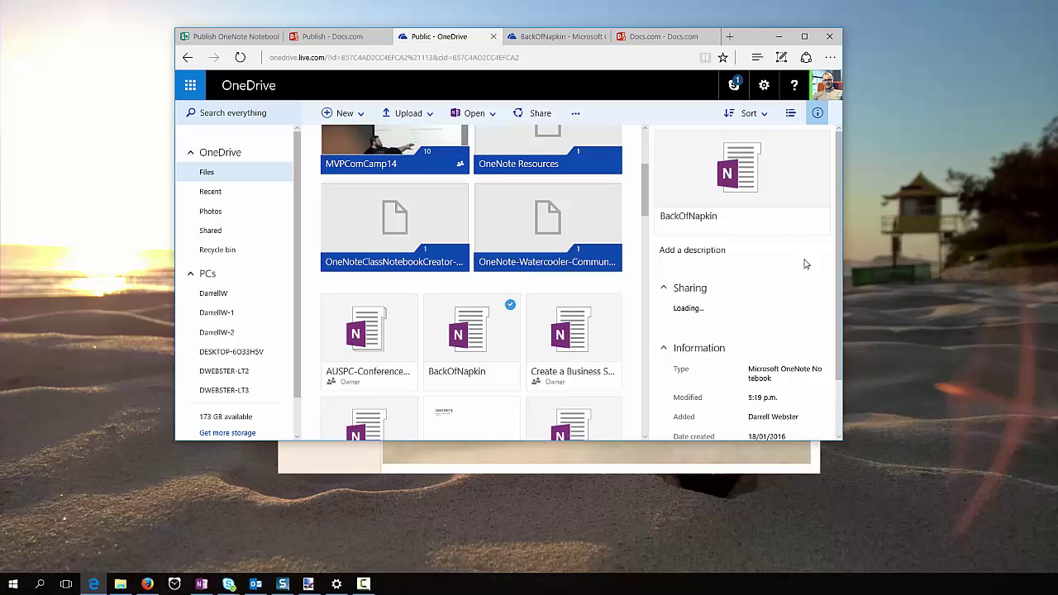
scroll(791, 270, "down", 2)
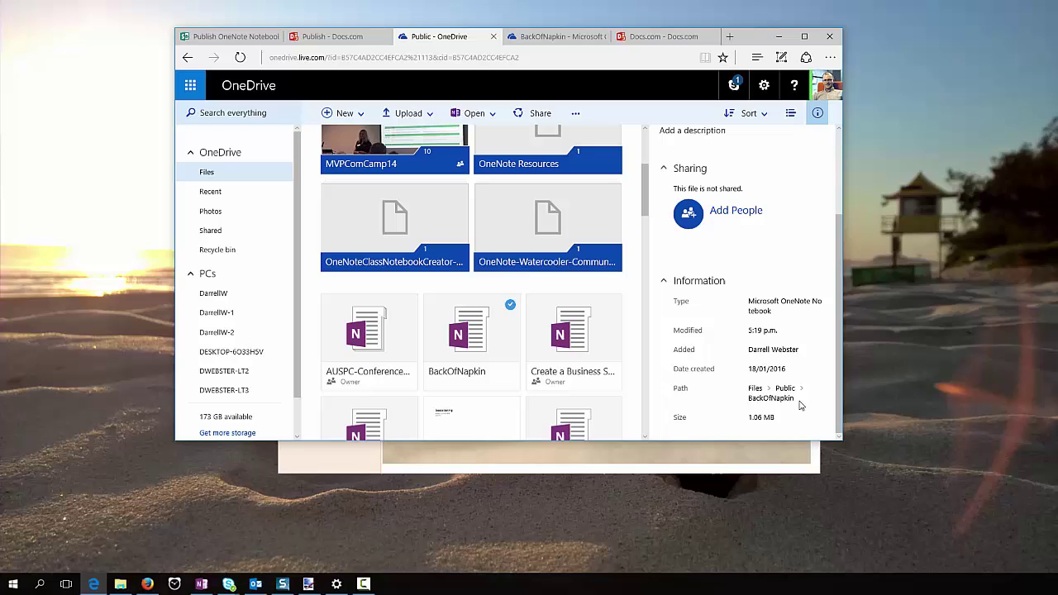
Step: Choose the BackOfNapkin notebook in the Docs.com picker and open it for publishing
left_click(330, 36)
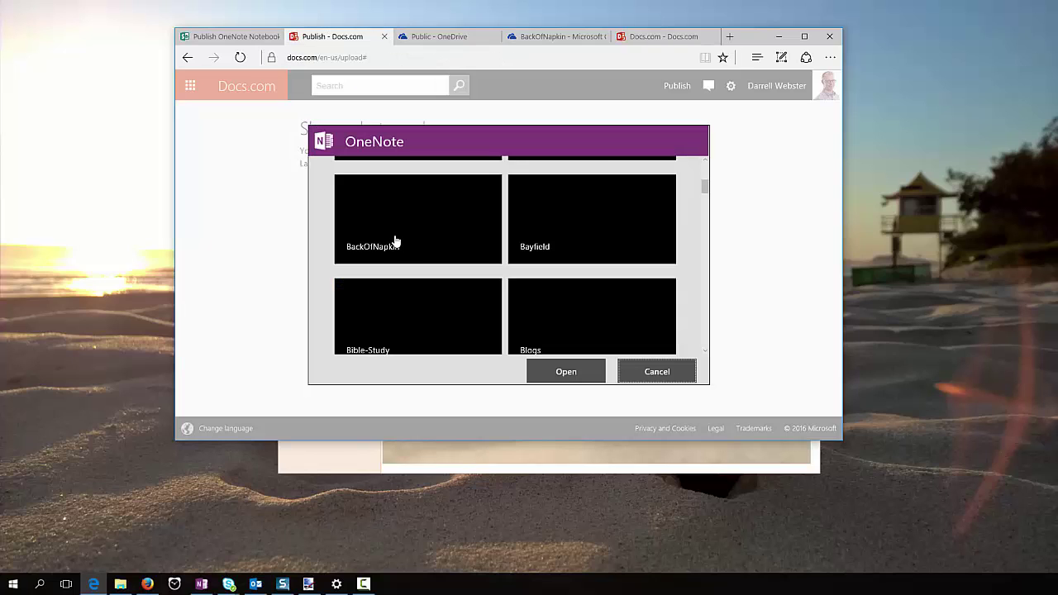
left_click(395, 239)
left_click(573, 373)
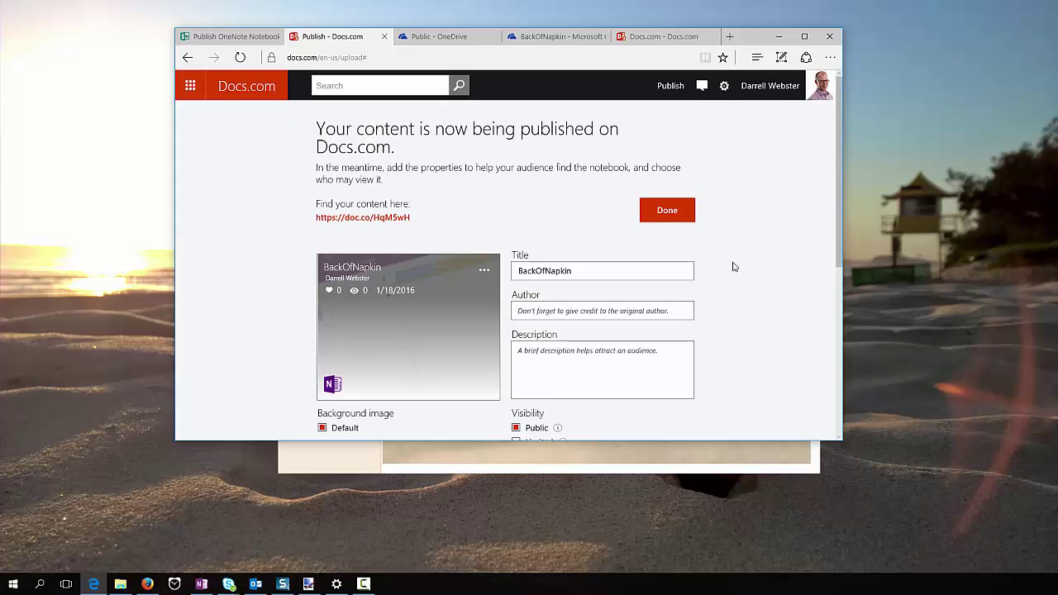
scroll(751, 264, "down", 3)
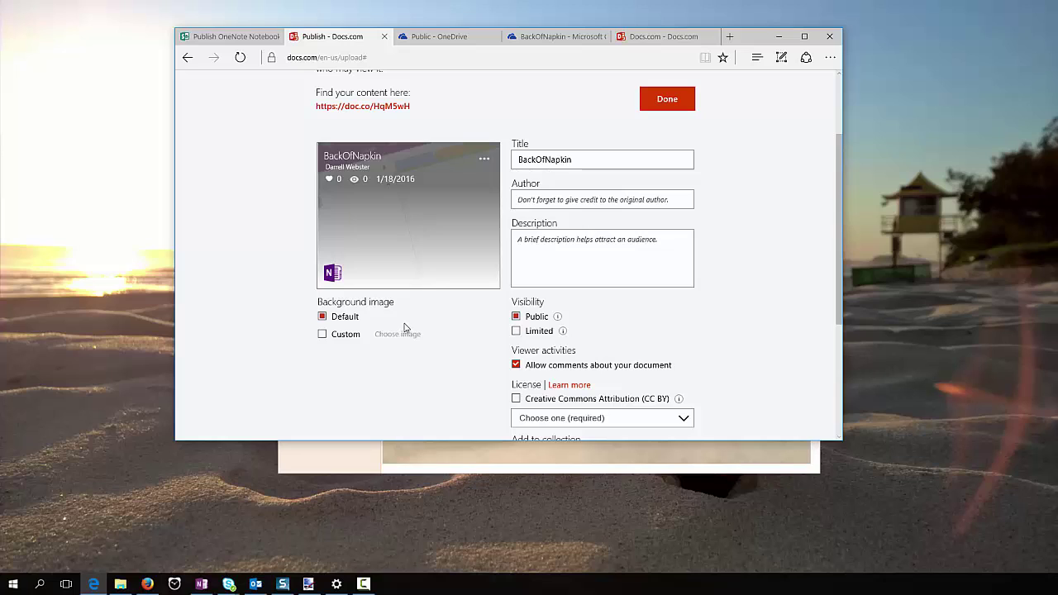
Step: Enter the author's full name and apply the Creative Commons Attribution (CC BY) licence
left_click(545, 199)
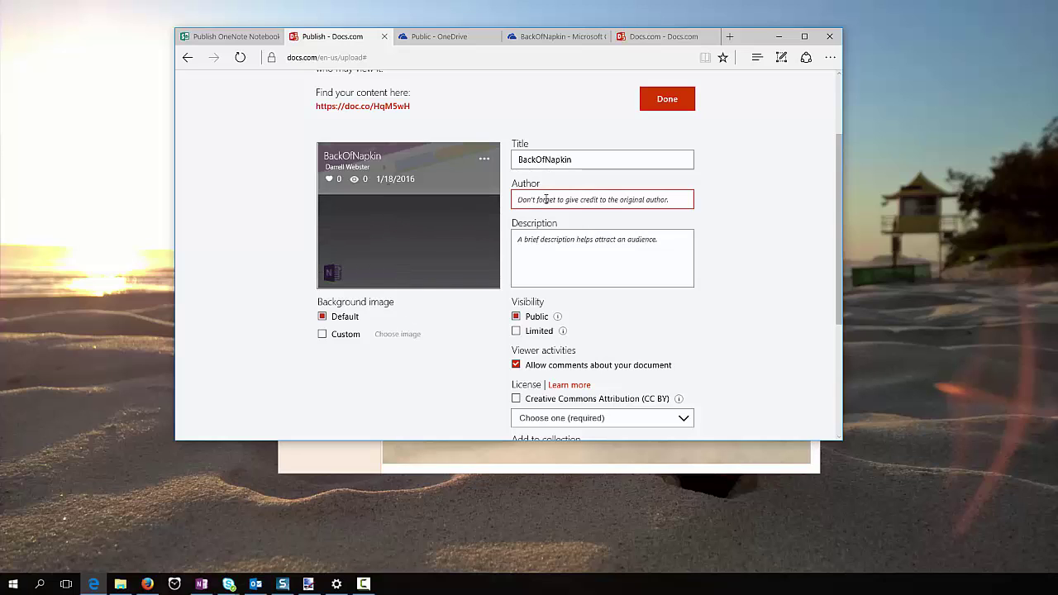
left_click(539, 199)
type("Da")
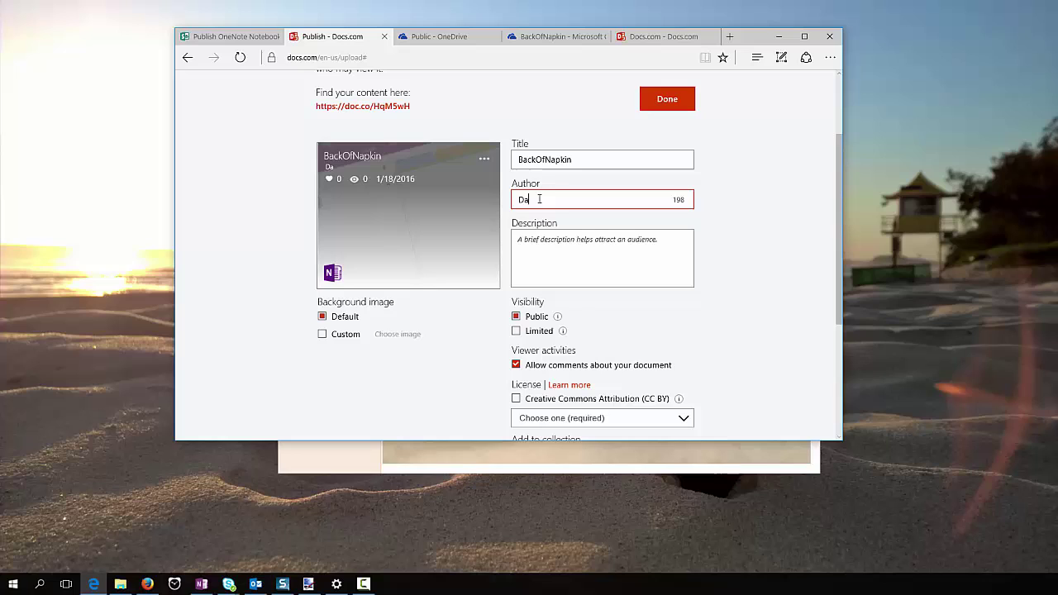
type("rrell Websre")
key("BackSpace")
type("ter")
scroll(768, 262, "down", 1)
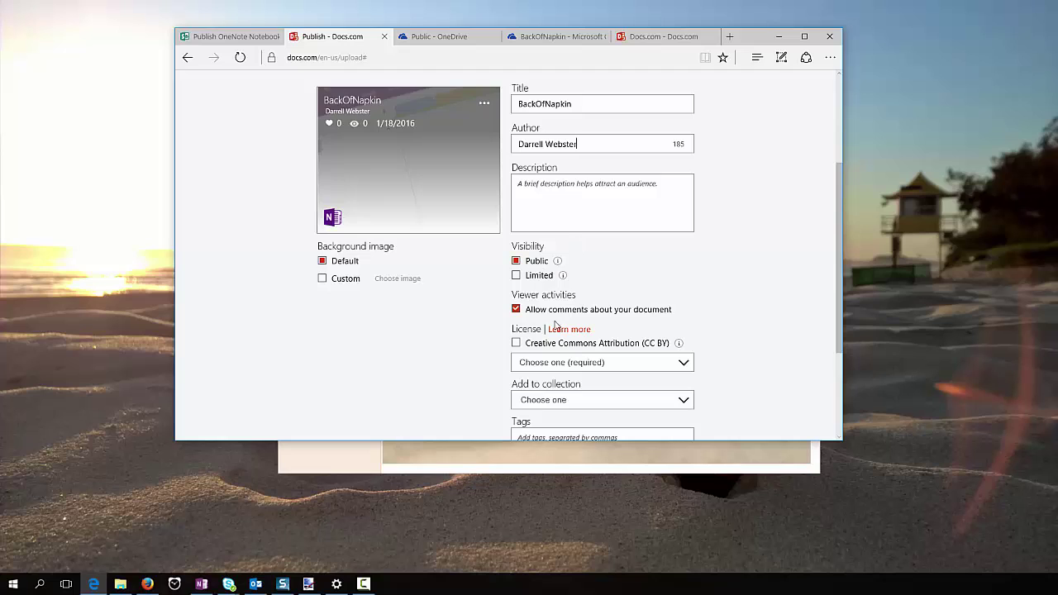
left_click(516, 343)
scroll(775, 296, "down", 2)
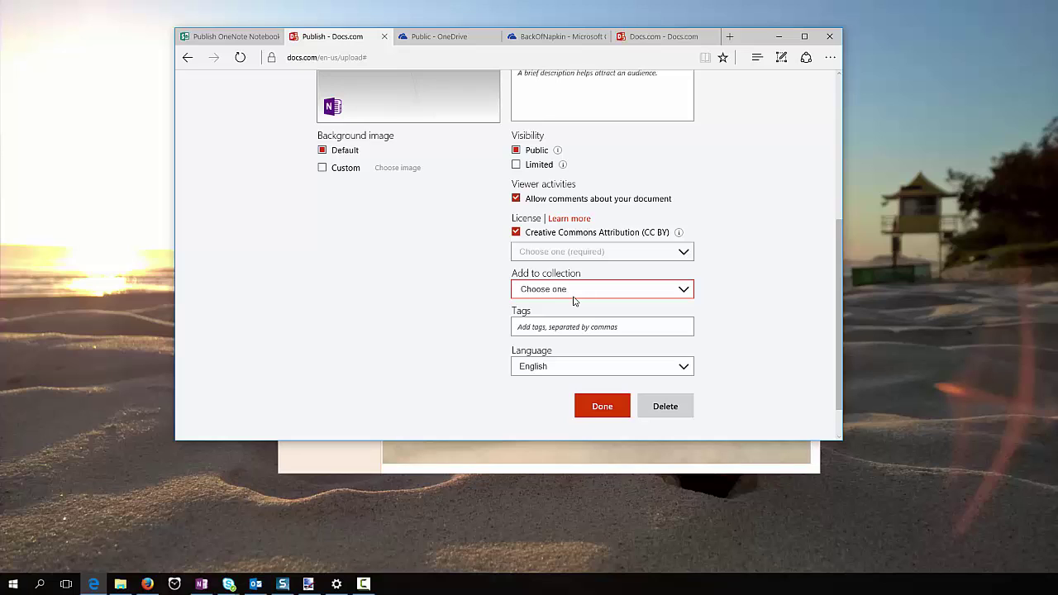
Step: Submit the publishing properties, finish sharing, and find BackOfNapkin listed under All documents
left_click(601, 408)
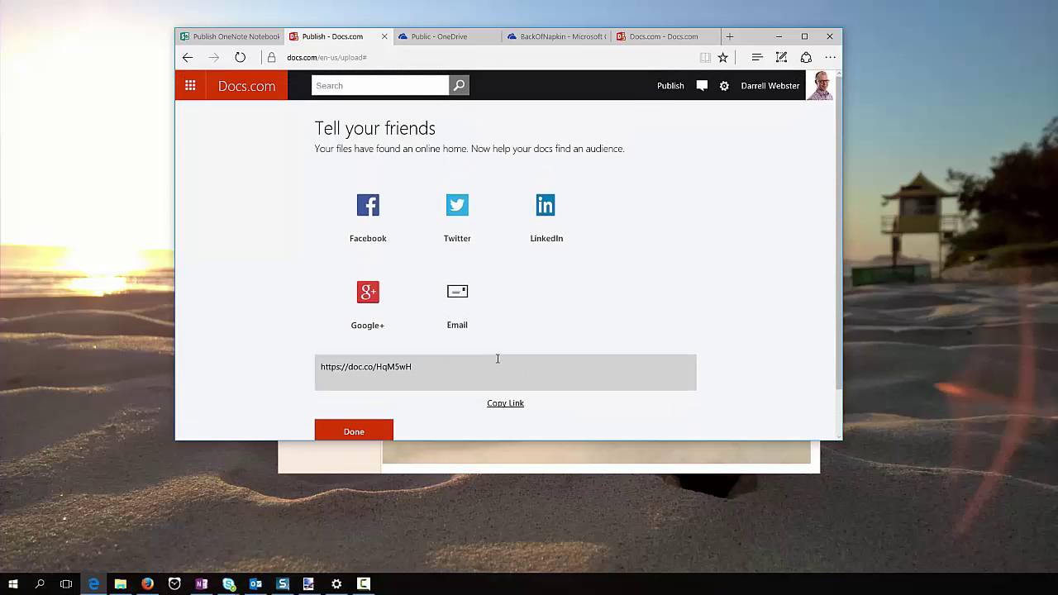
left_click(353, 432)
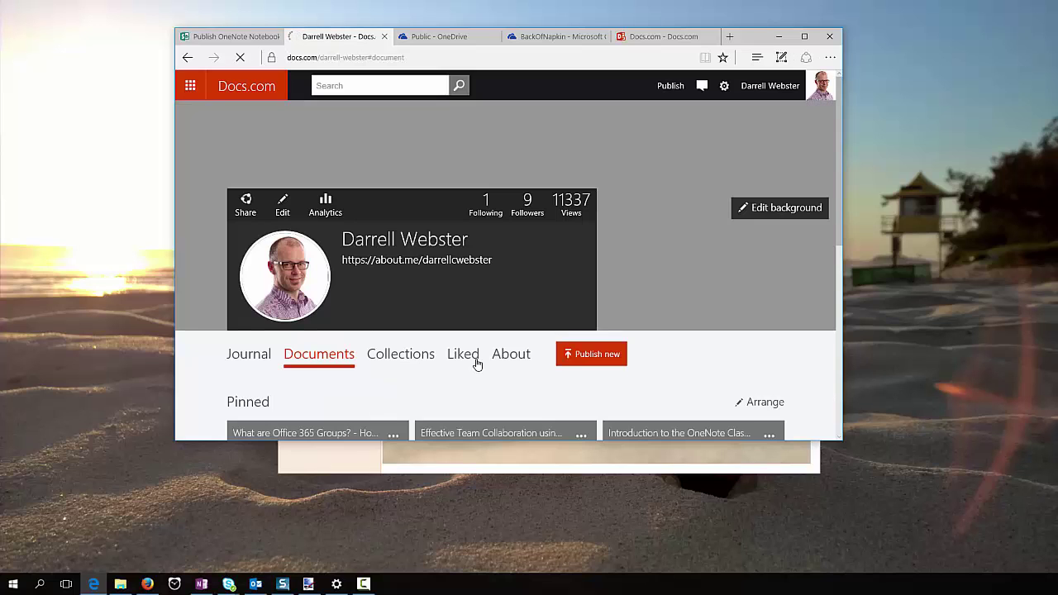
scroll(471, 359, "down", 3)
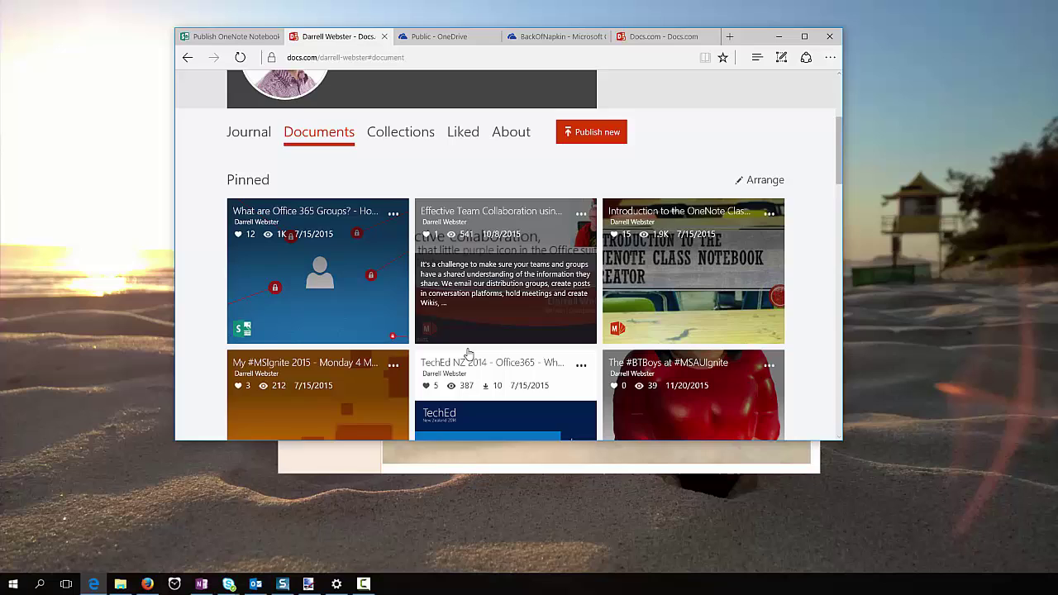
scroll(469, 353, "down", 3)
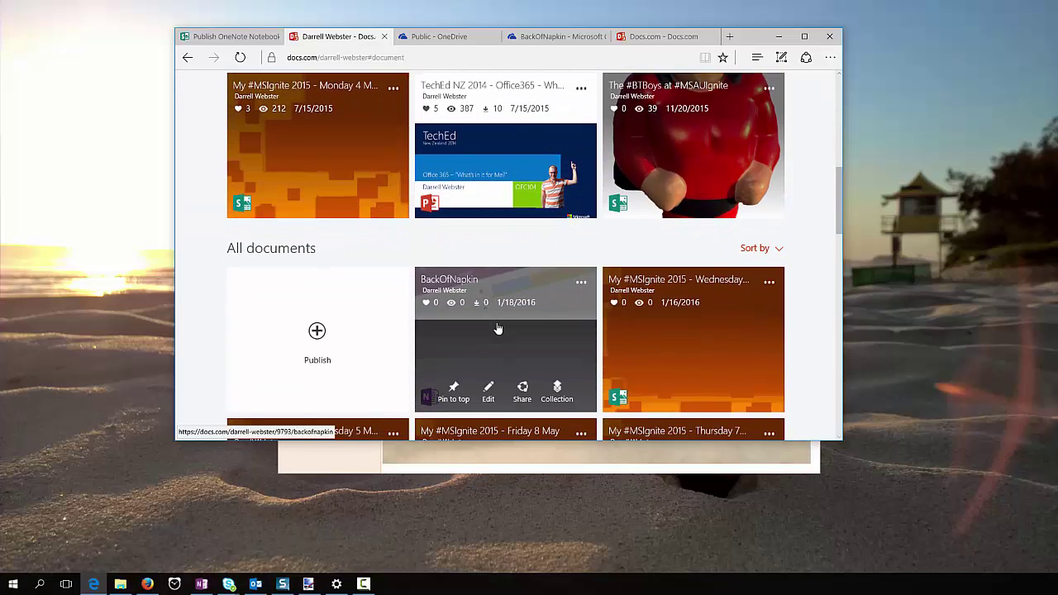
Step: Open the published BackOfNapkin page, then return to the notebook's details in OneDrive
left_click(493, 338)
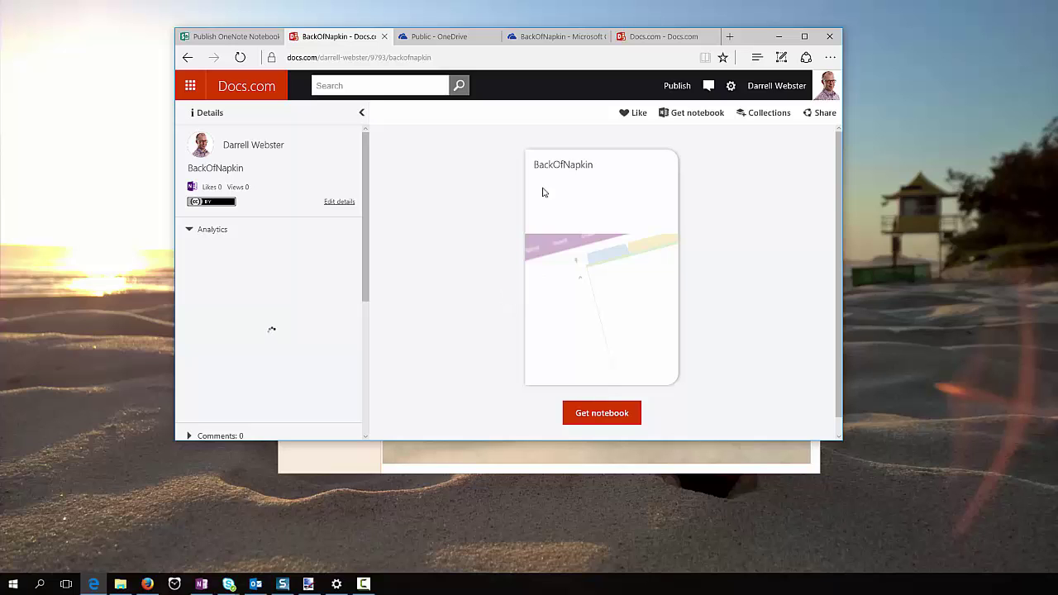
left_click(440, 38)
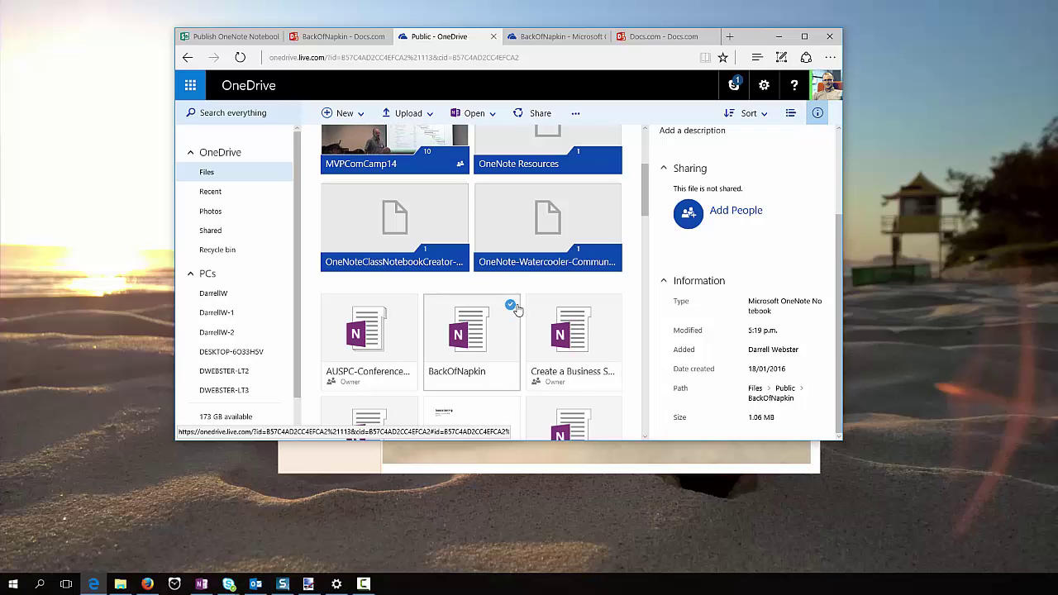
Step: Create a view-only sharing link for the BackOfNapkin notebook in OneDrive
scroll(836, 240, "up", 3)
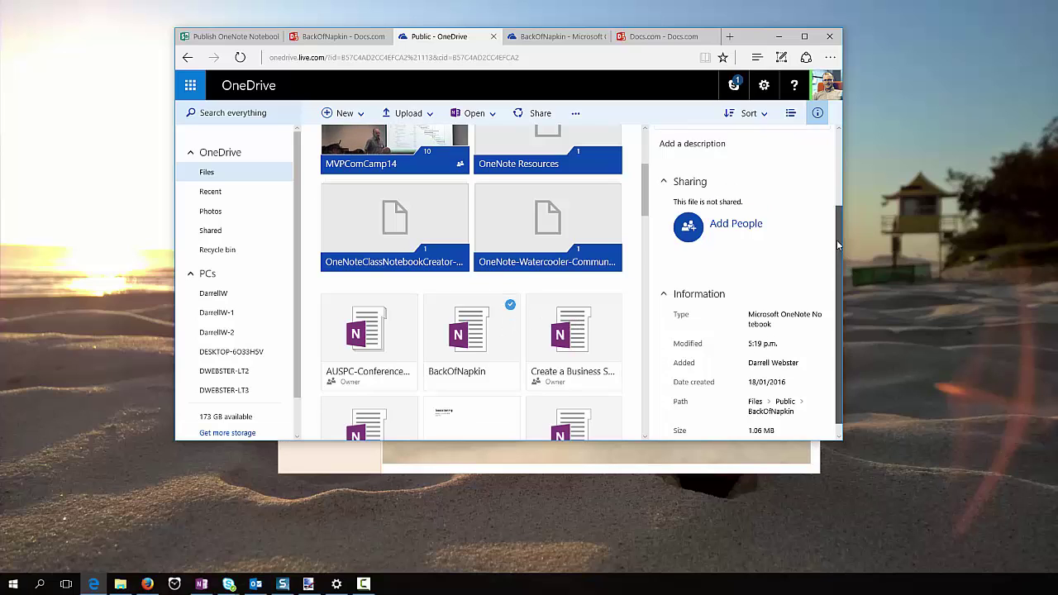
scroll(837, 239, "down", 3)
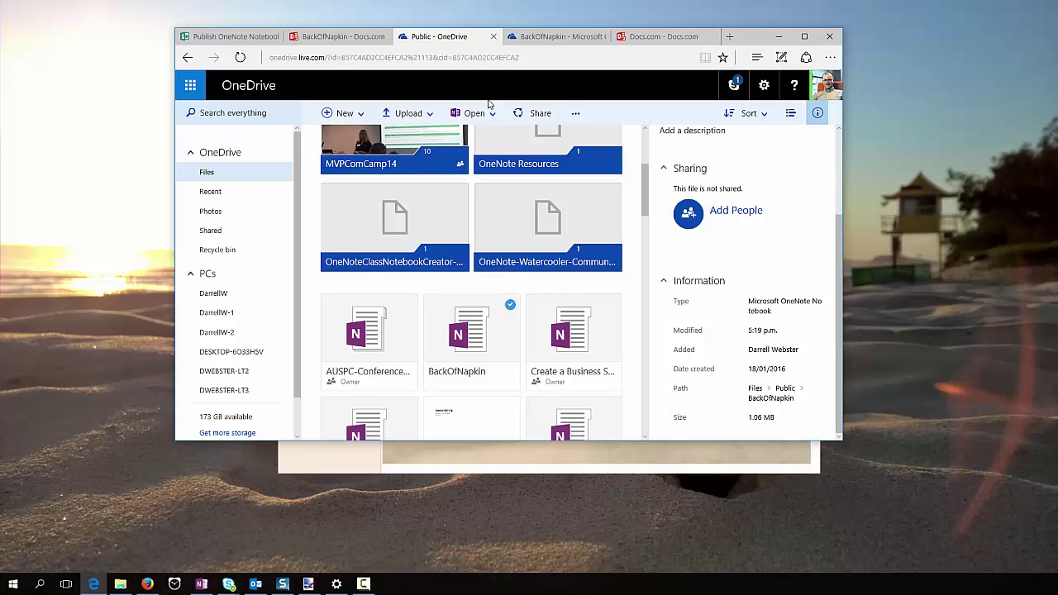
left_click(570, 116)
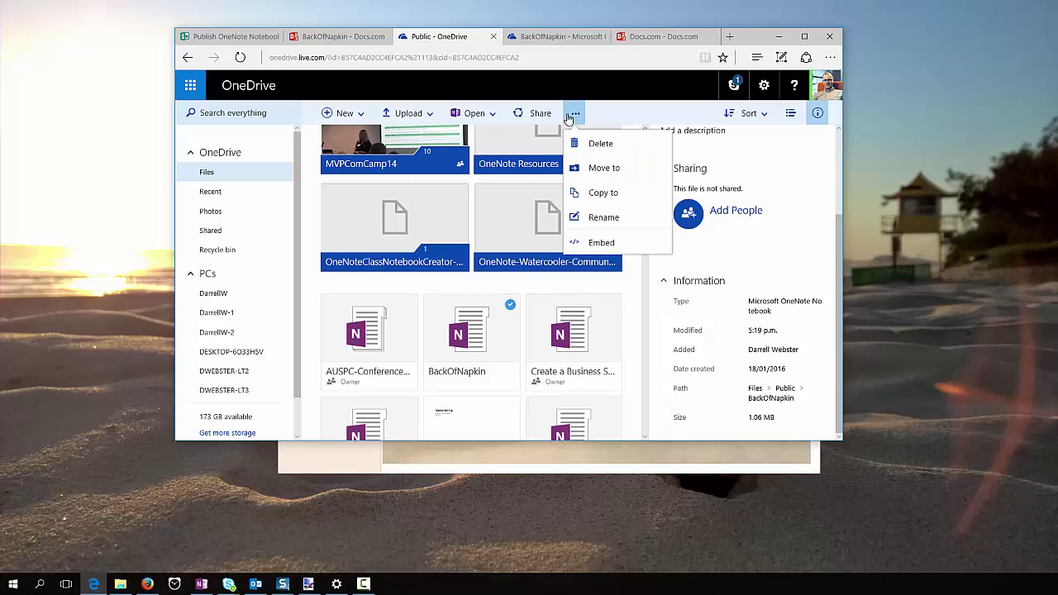
left_click(533, 115)
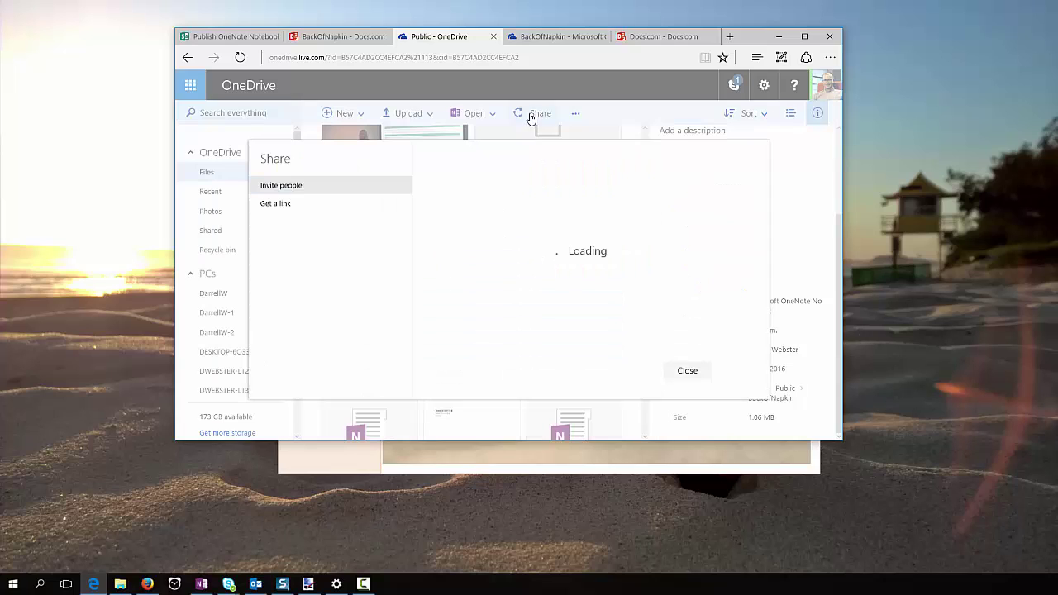
left_click(281, 204)
left_click(487, 220)
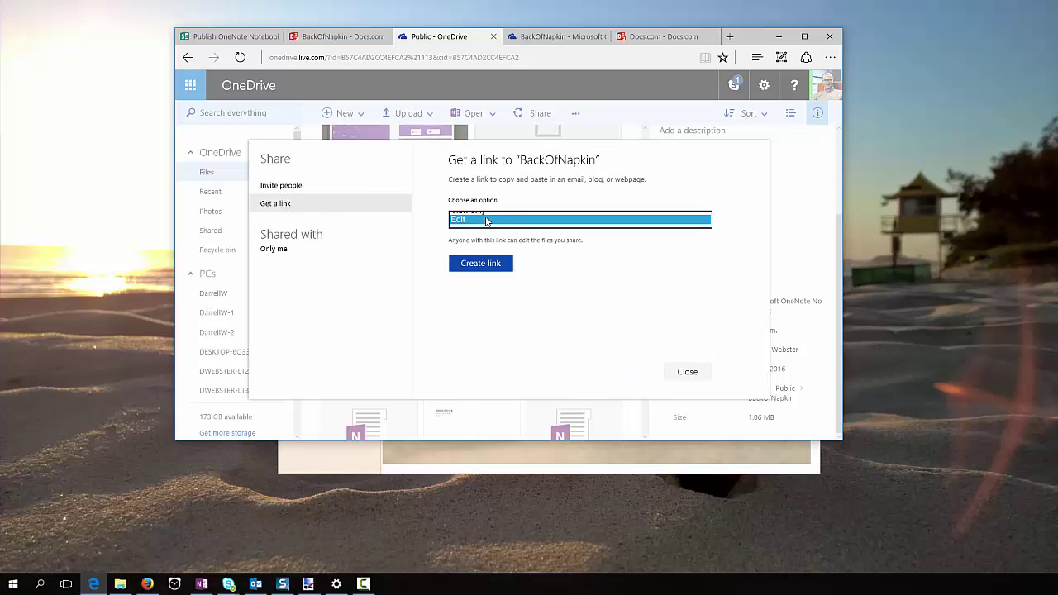
left_click(552, 213)
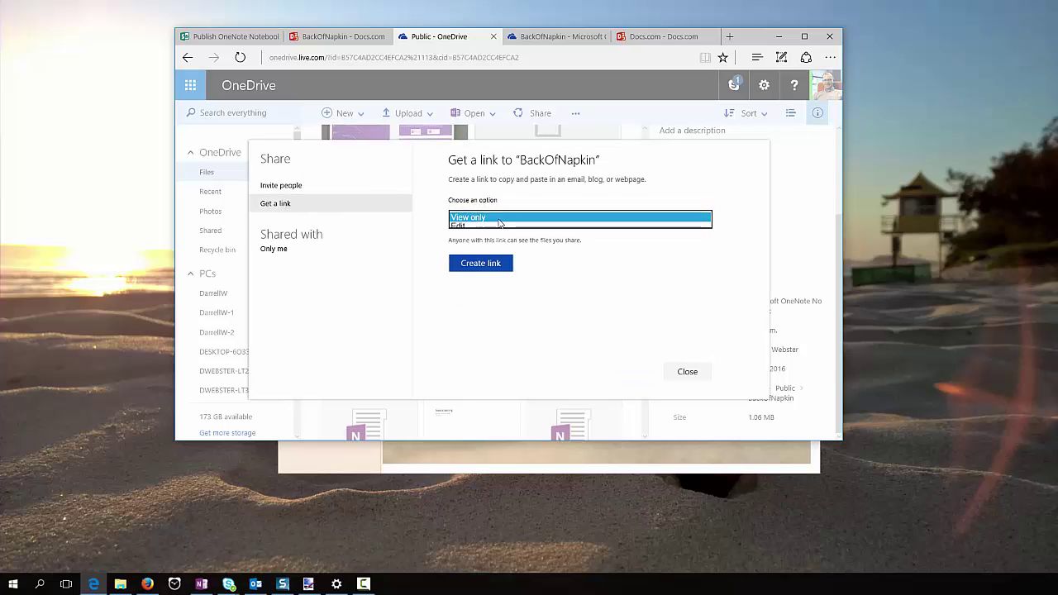
left_click(494, 265)
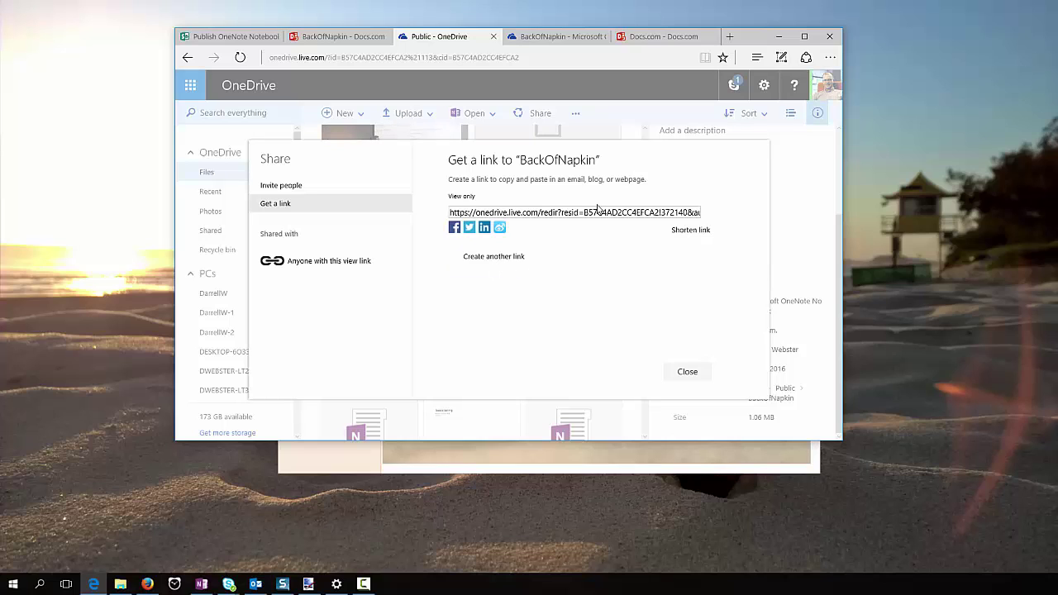
left_click(595, 211)
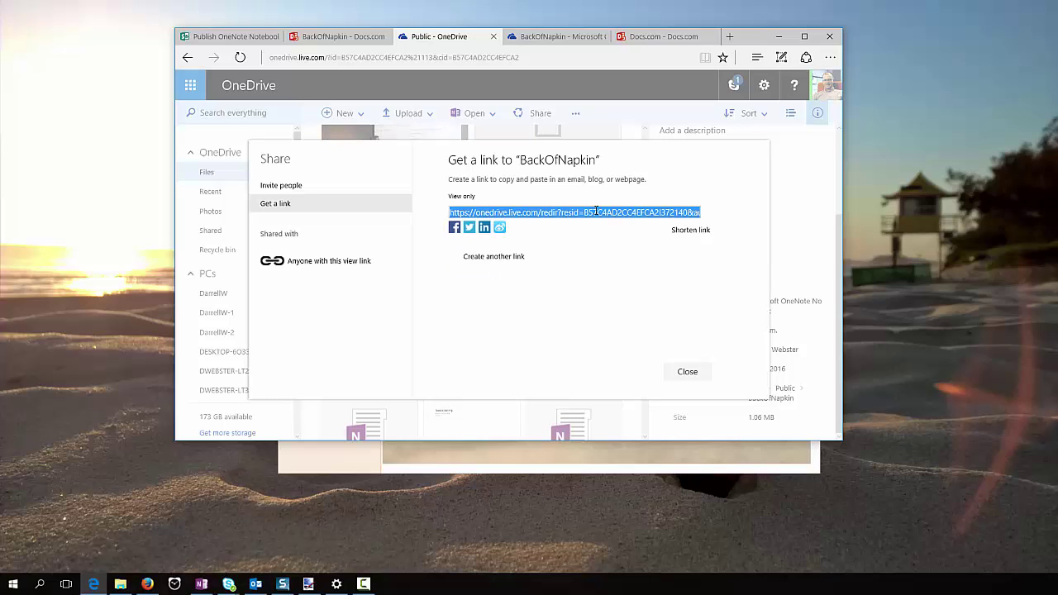
left_click(690, 231)
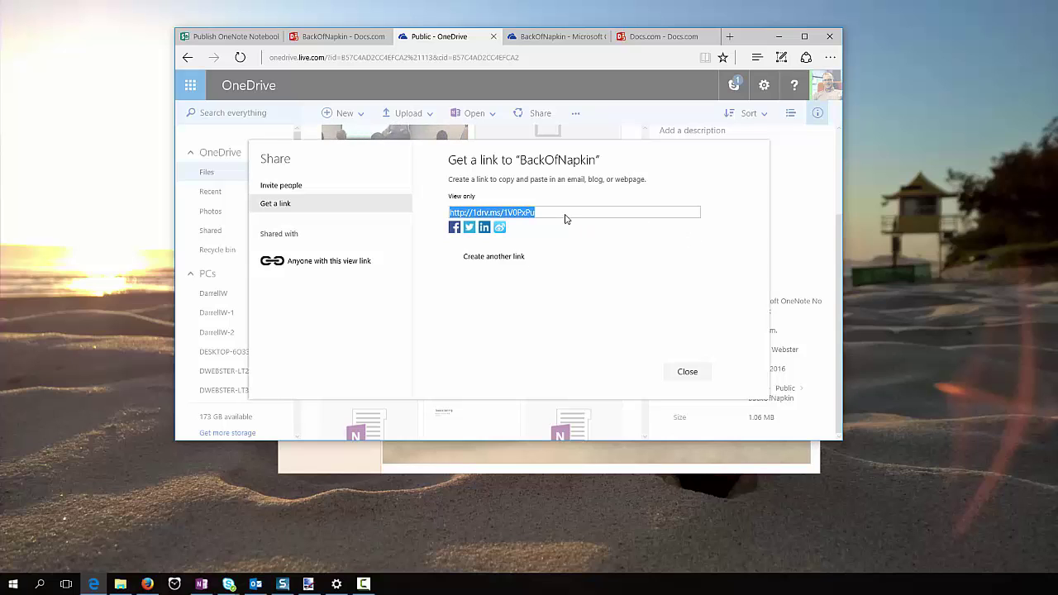
left_click(688, 371)
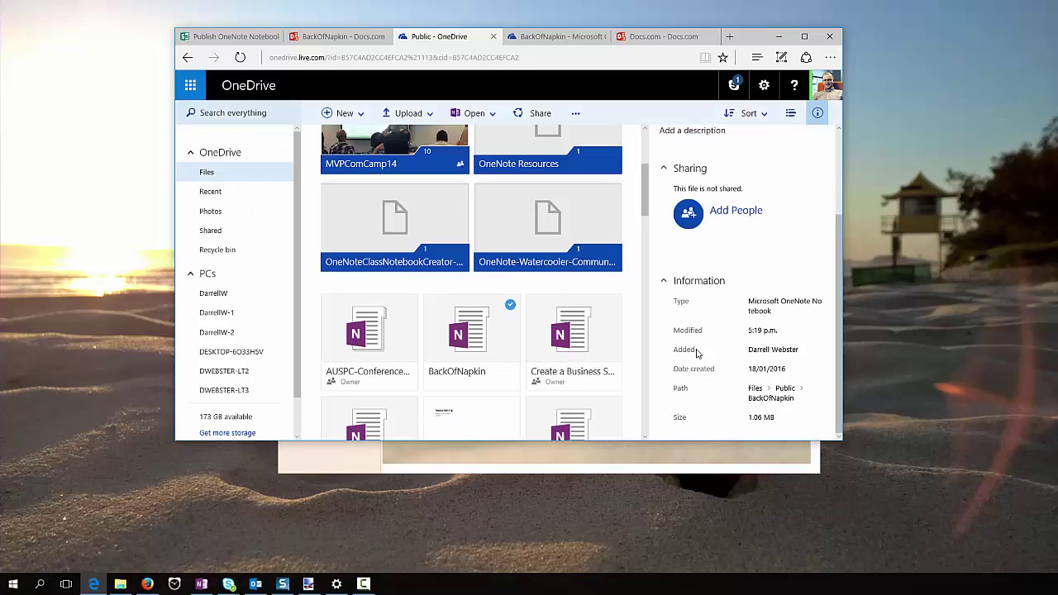
left_click(326, 38)
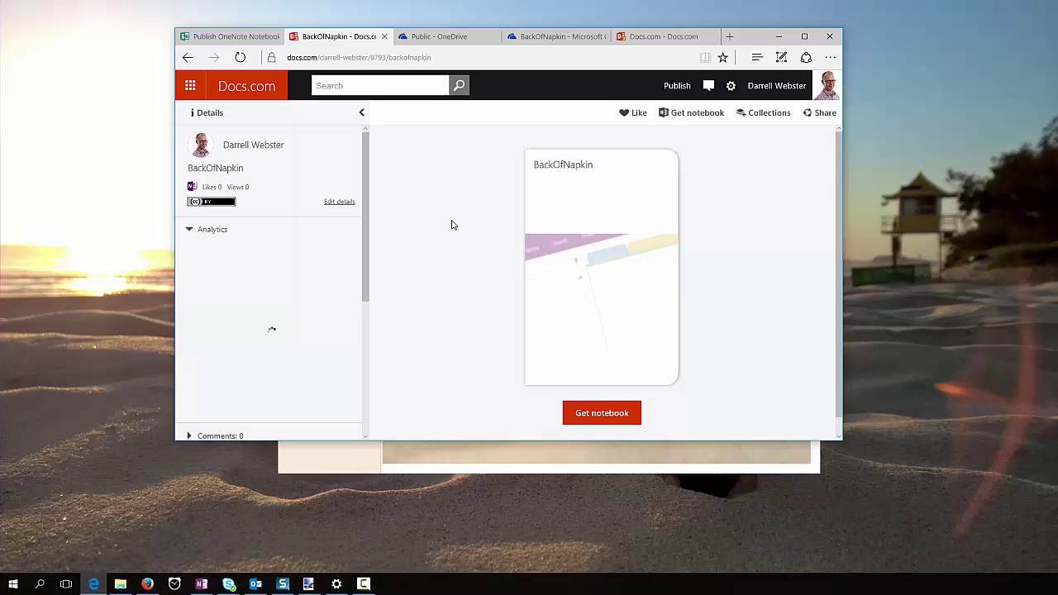
left_click(188, 58)
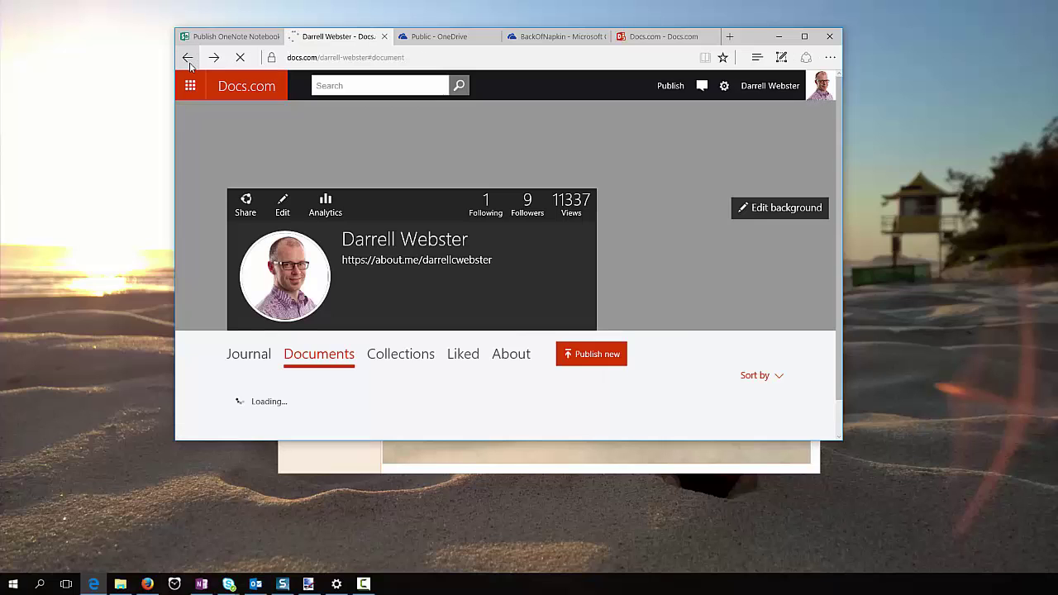
scroll(705, 323, "down", 7)
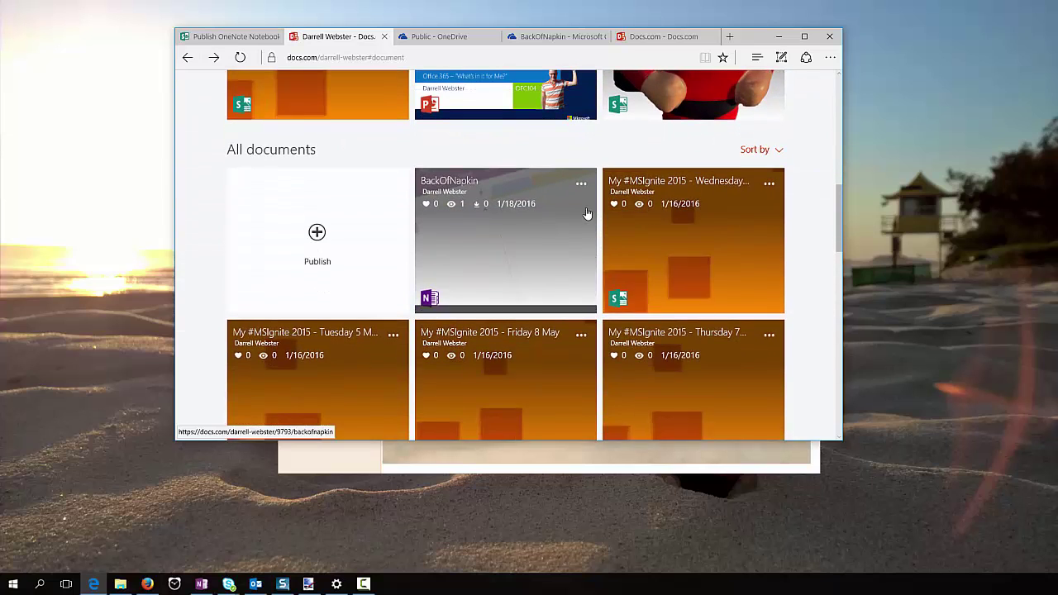
mouse_move(586, 213)
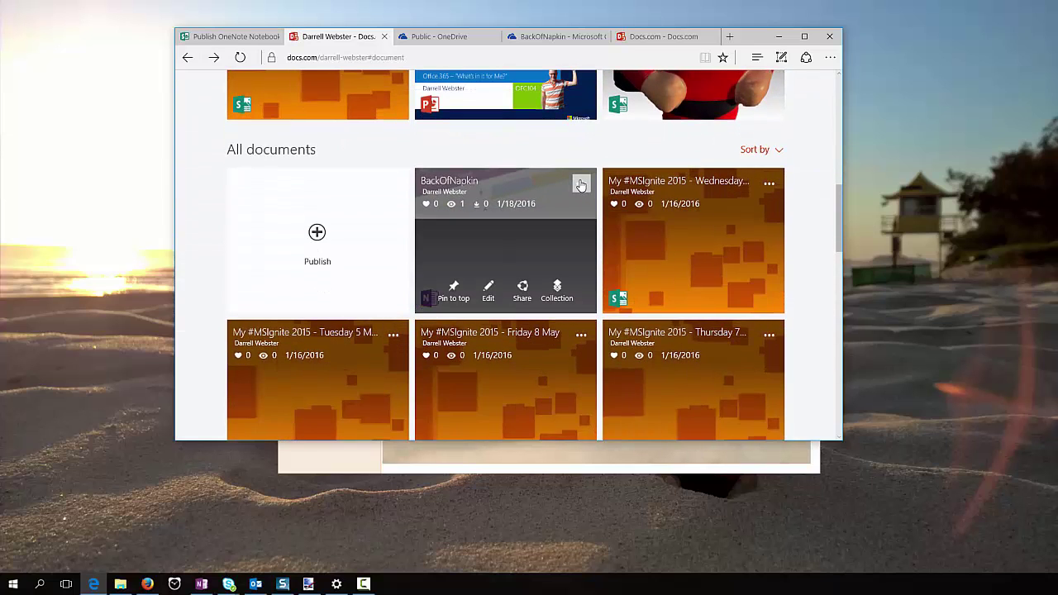
left_click(486, 289)
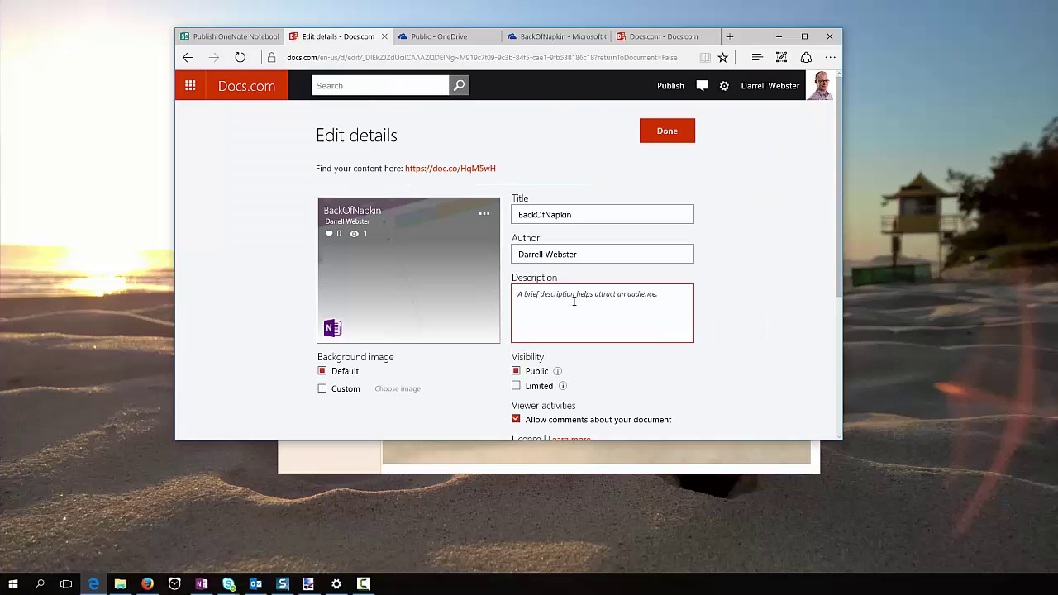
left_click(565, 299)
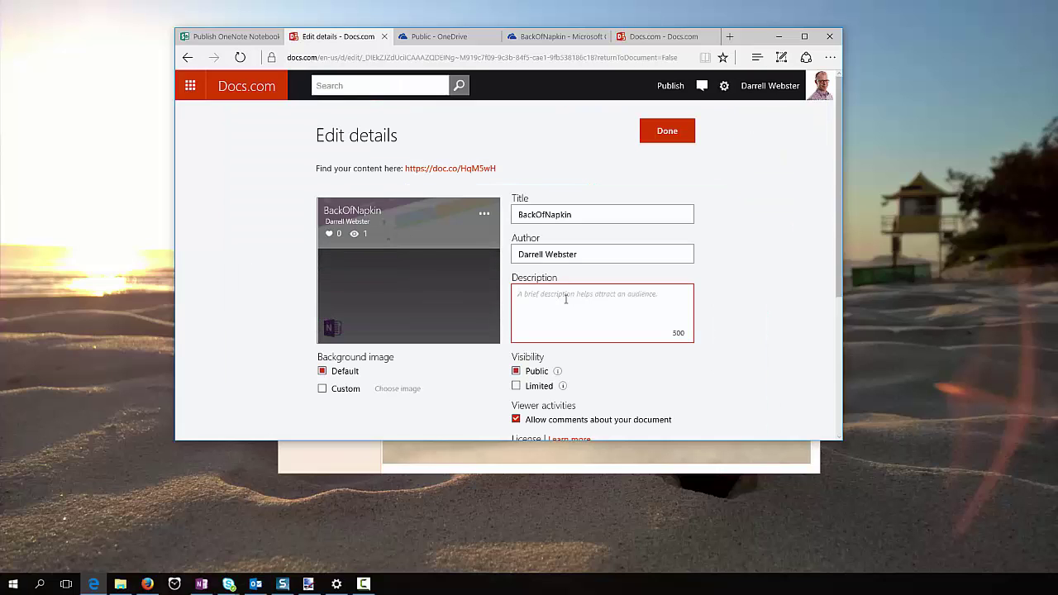
type("Preview the note")
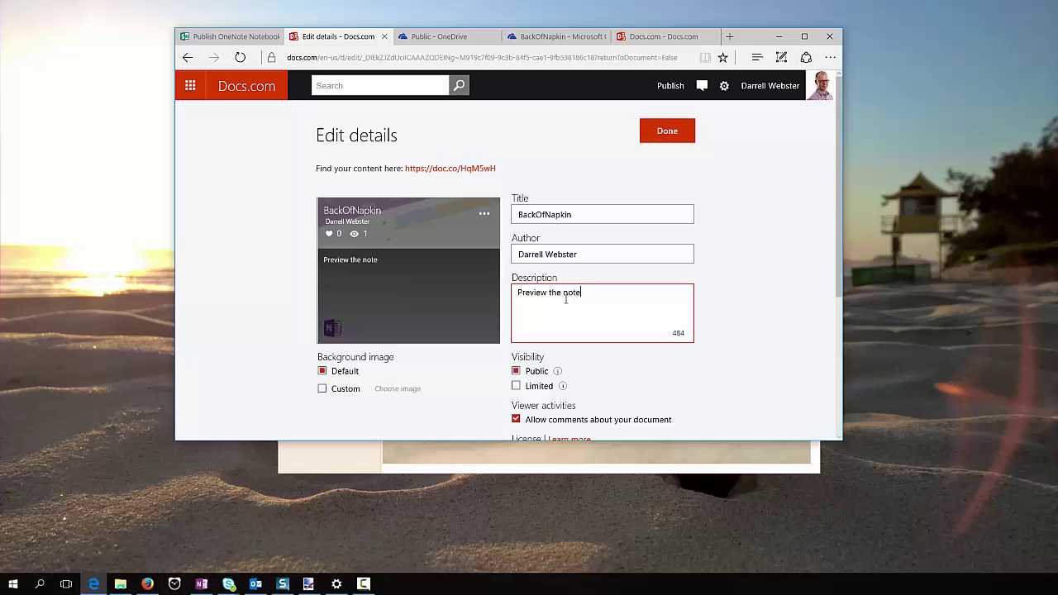
type("book from thei")
key("BackSpace")
type("is link -")
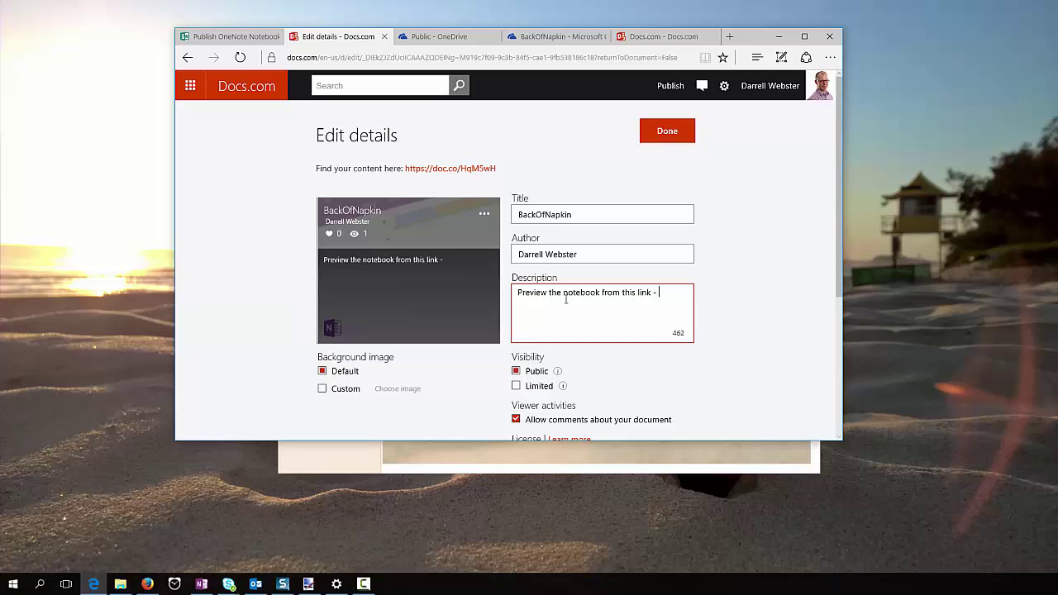
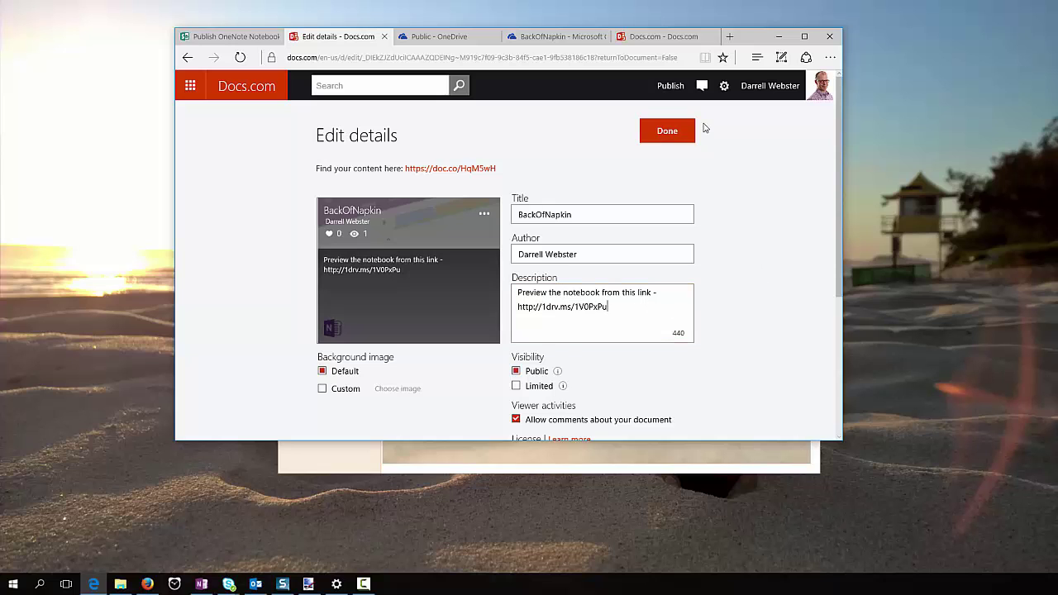
left_click(671, 130)
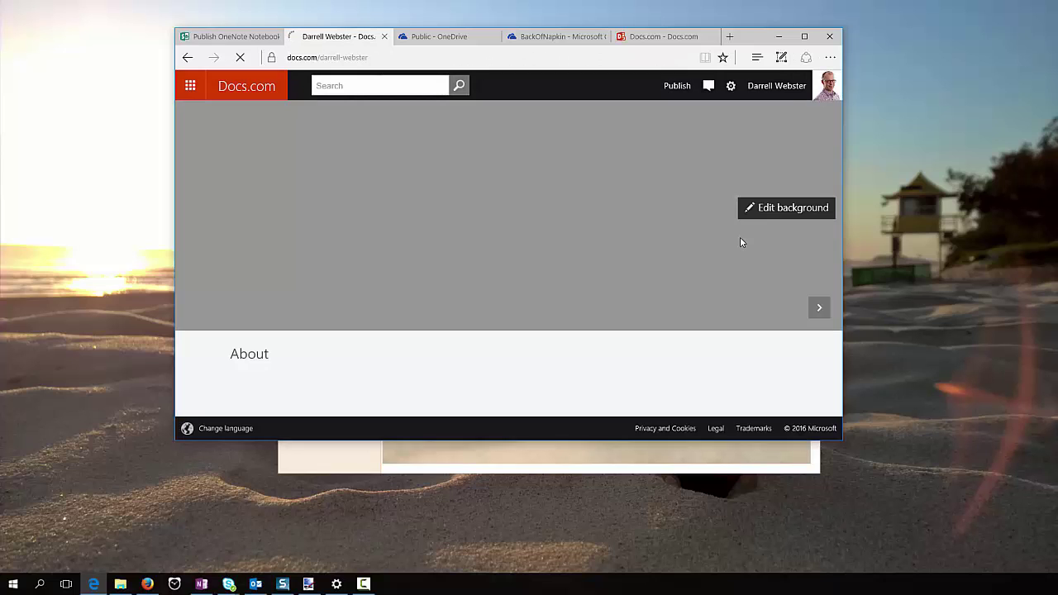
Step: Open the BackOfNapkin notebook's page from the Documents list
scroll(680, 286, "down", 4)
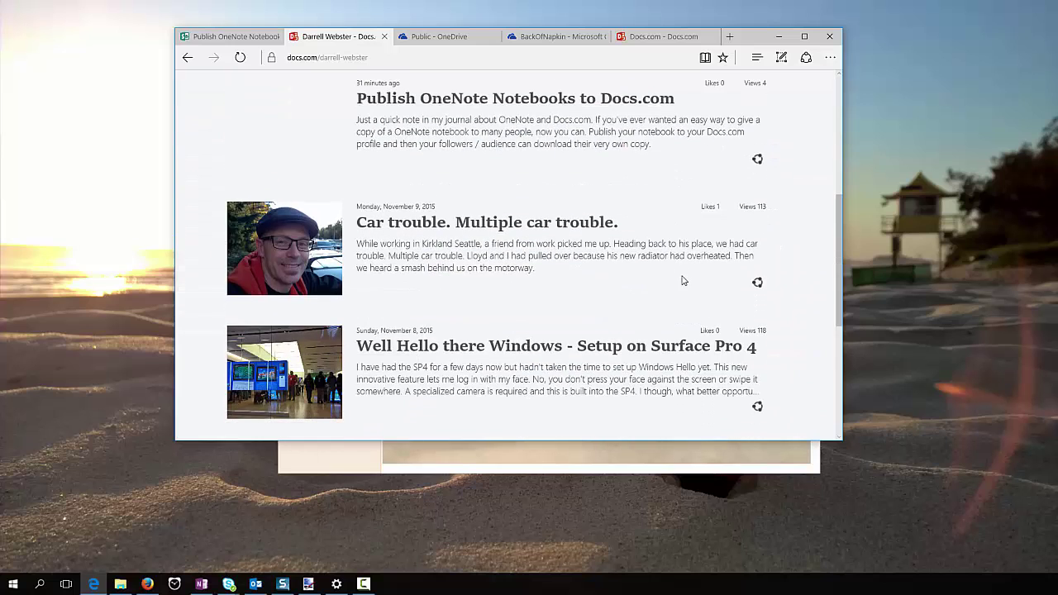
scroll(652, 265, "up", 4)
left_click(333, 356)
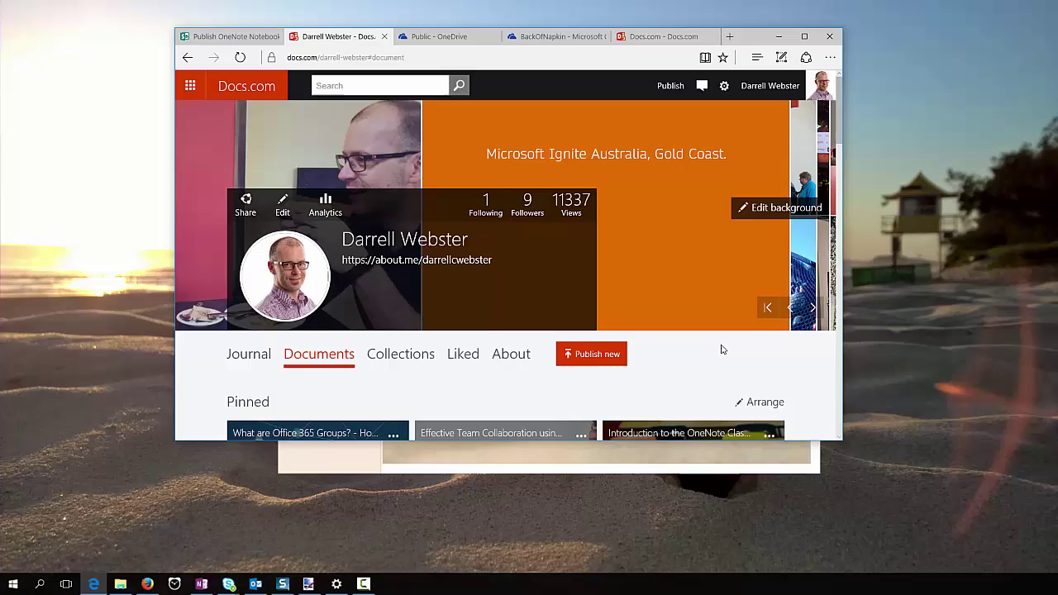
scroll(720, 347, "down", 5)
scroll(811, 332, "down", 2)
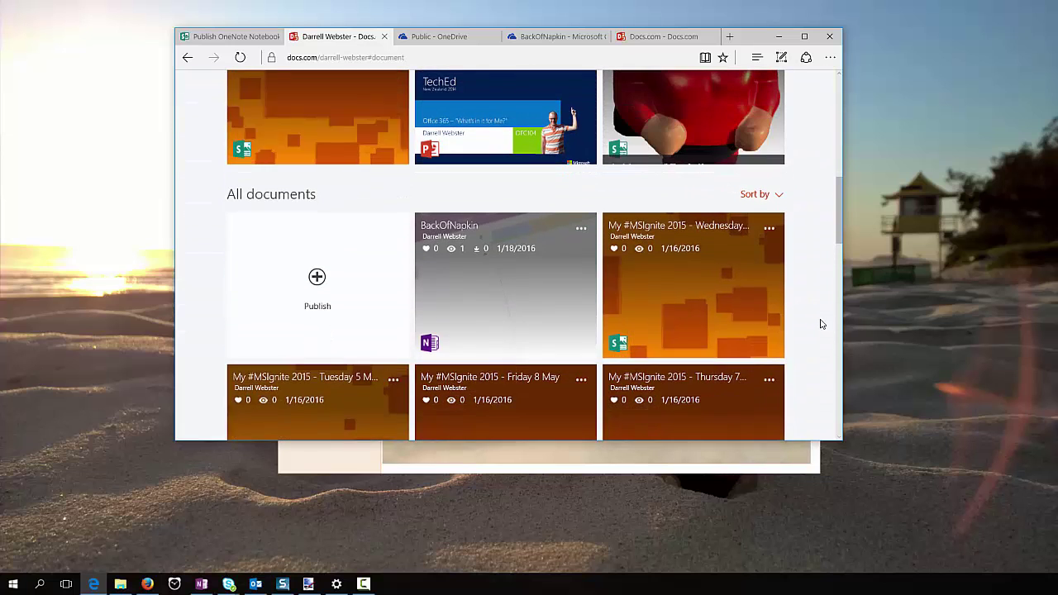
left_click(510, 288)
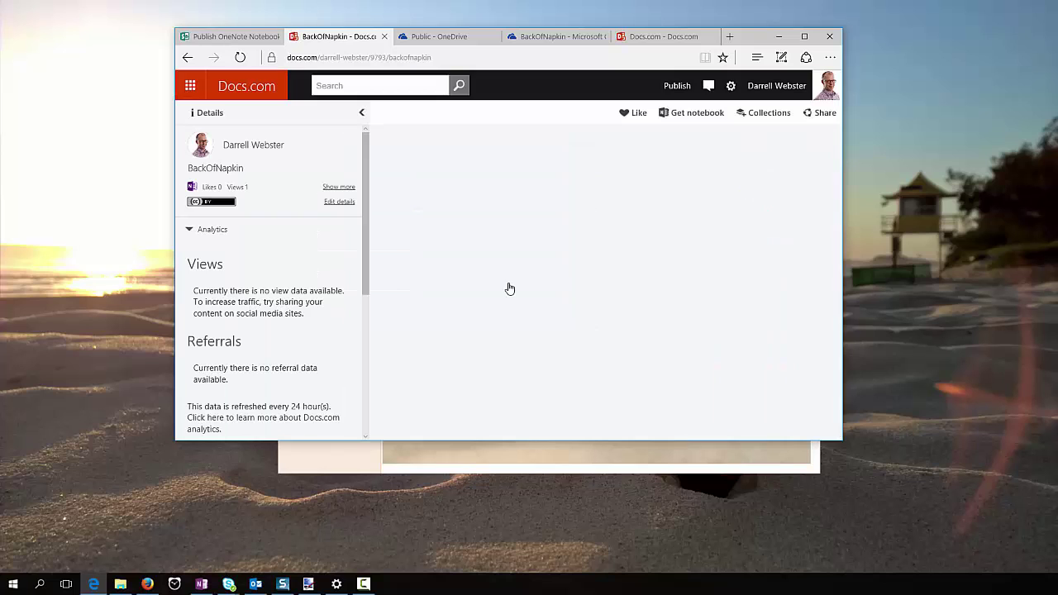
Step: Expand the notebook's full description and select the OneDrive preview link
scroll(323, 289, "down", 1)
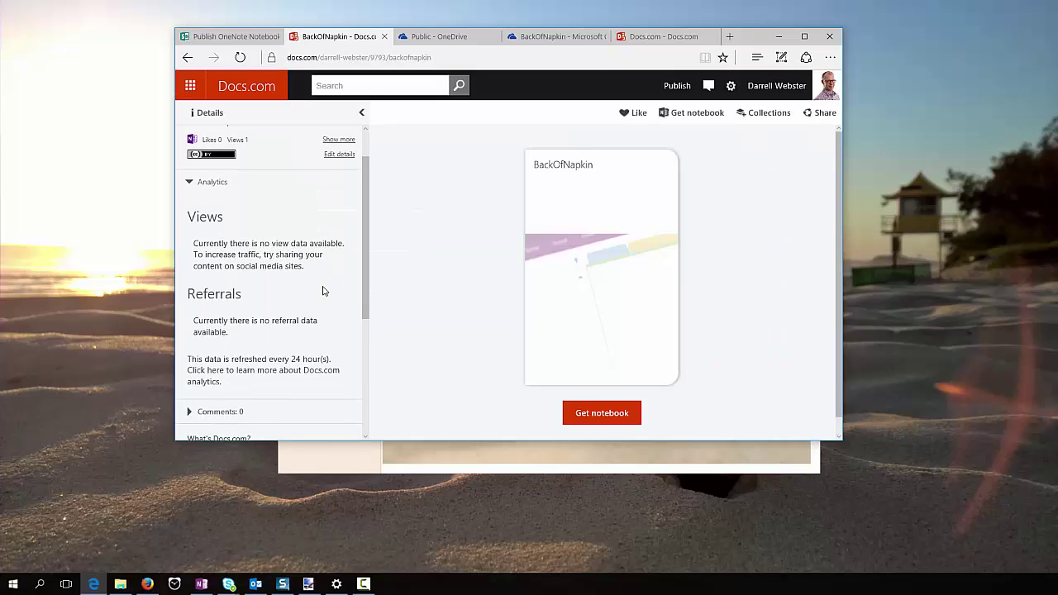
scroll(323, 288, "up", 1)
scroll(323, 288, "down", 3)
scroll(323, 288, "down", 3)
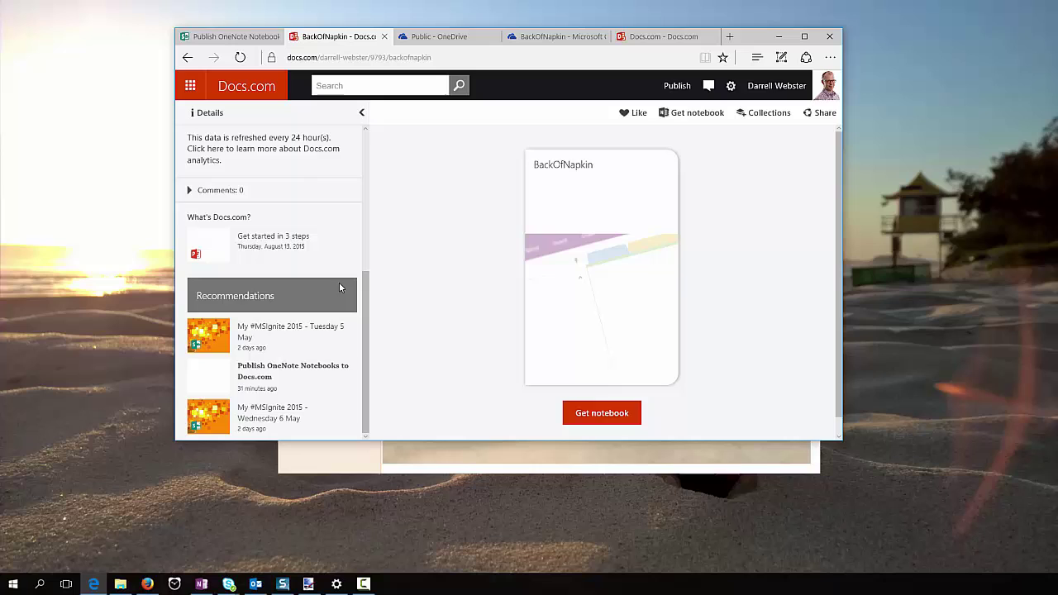
scroll(349, 289, "up", 4)
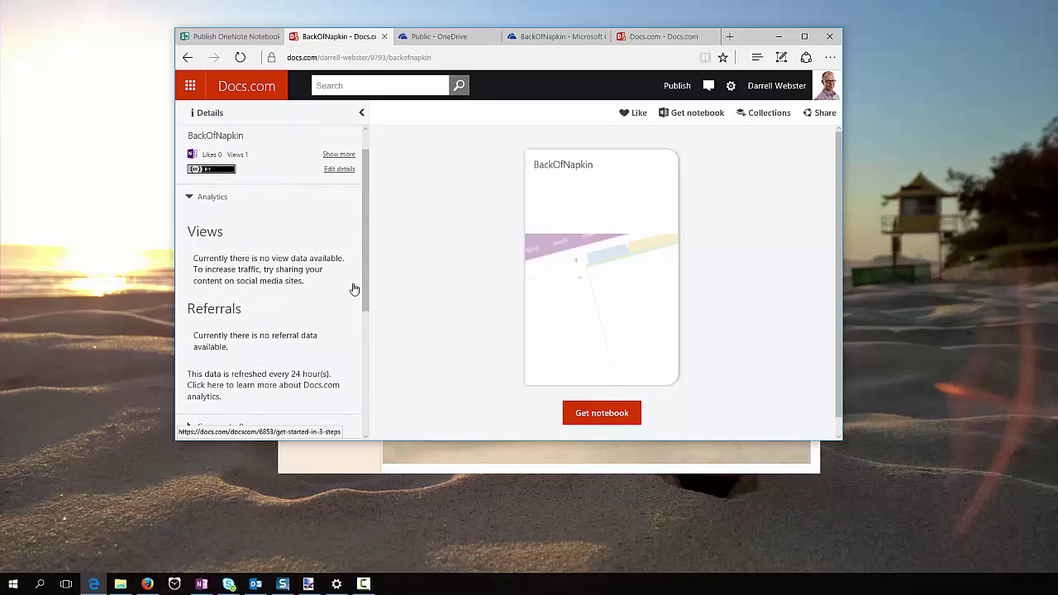
left_click(342, 155)
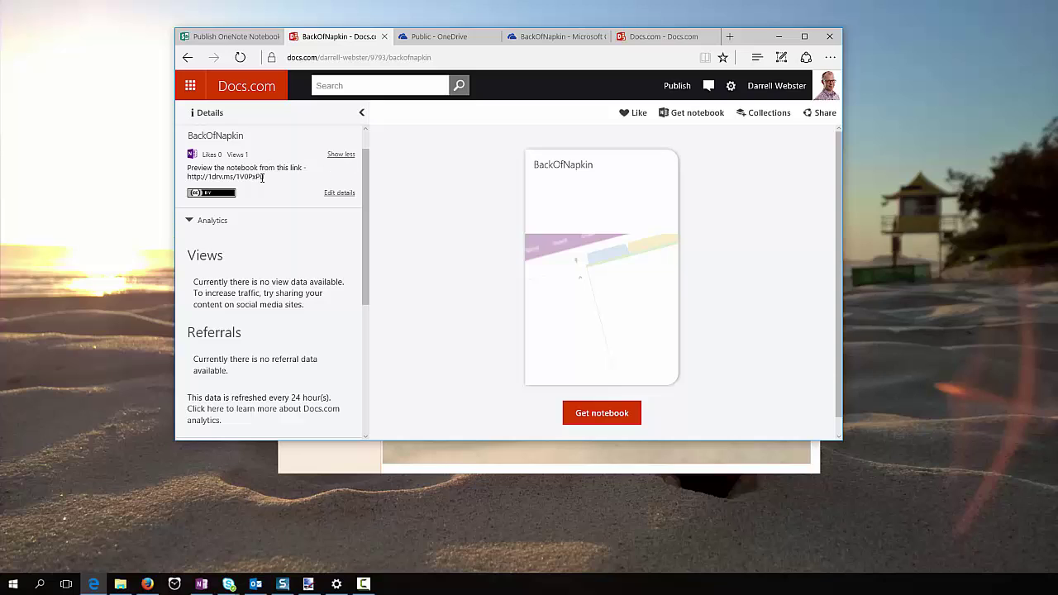
left_click_drag(262, 177, 190, 177)
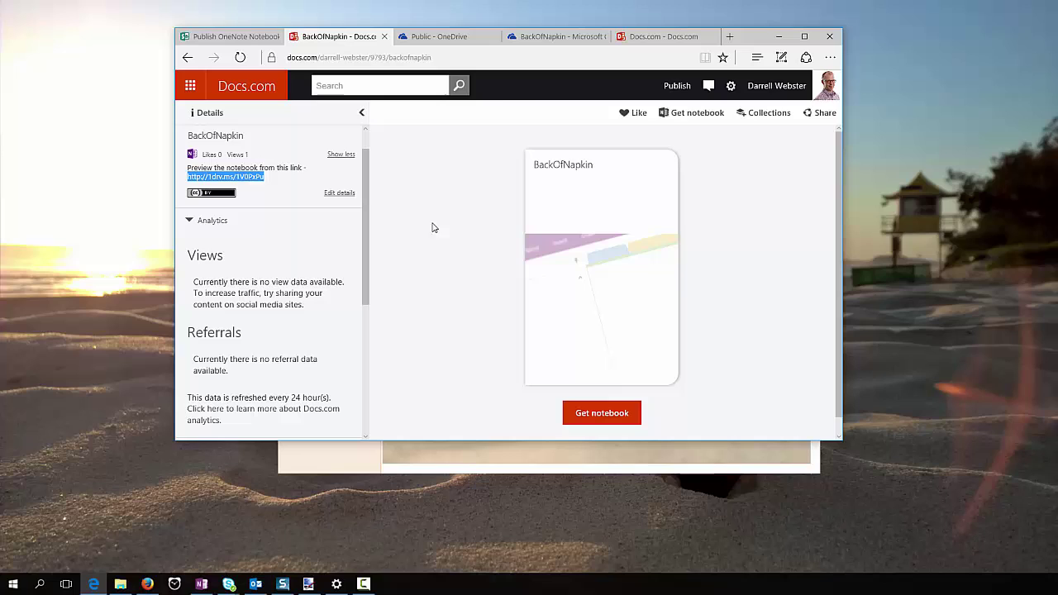
mouse_move(530, 42)
Step: Get a personal copy of the BackOfNapkin notebook and wait until it's ready
left_click(588, 414)
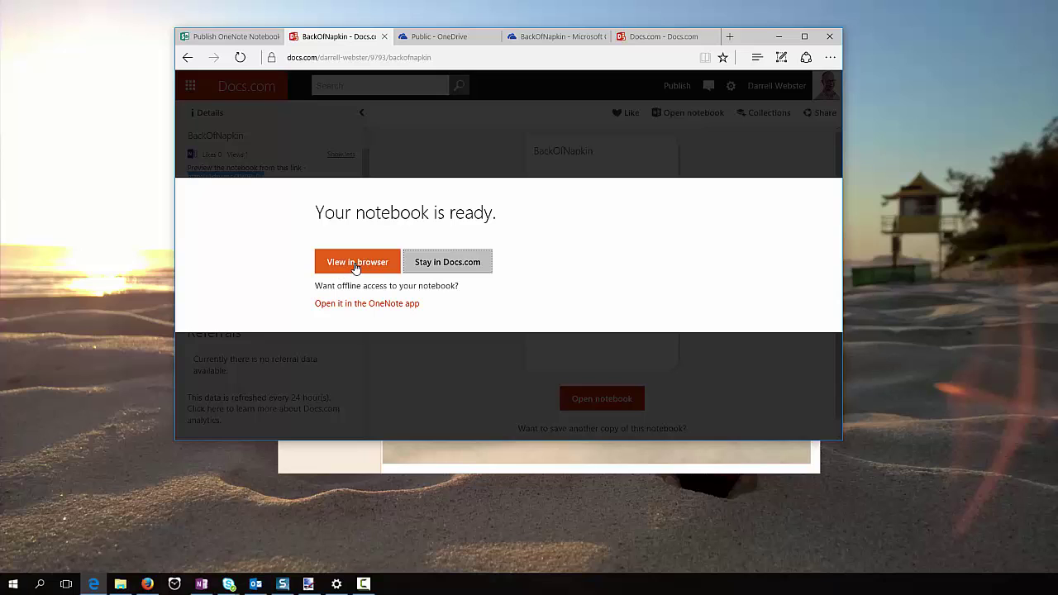
Step: View the copied BackOfNapkin notebook in OneNote Online, showing its 'Brainstorm in a restaurant.' page
left_click(356, 268)
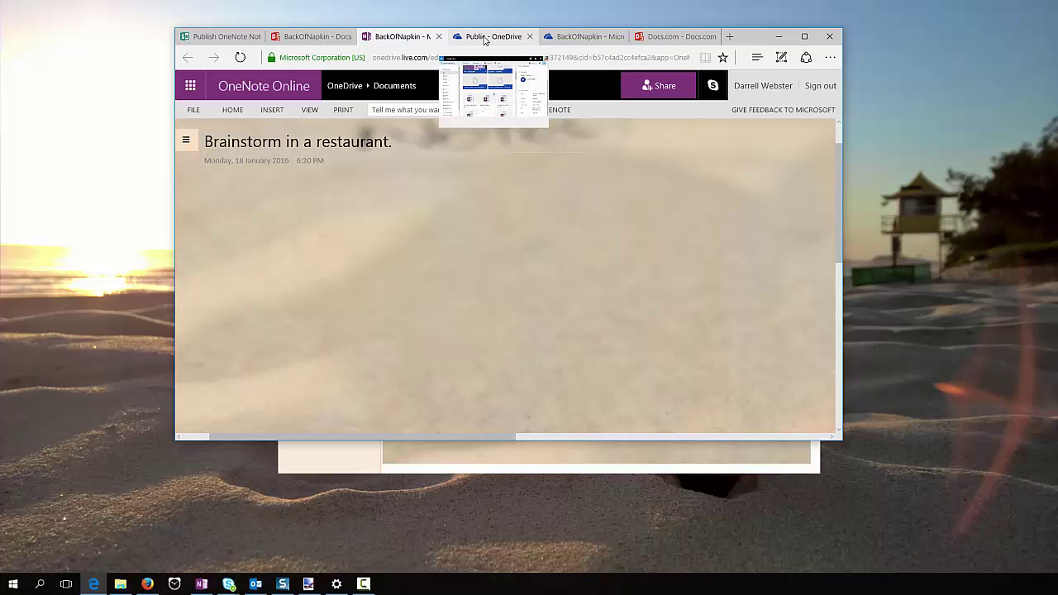
Step: In OneDrive Files, hide the details pane, open Documents and find the copied BackOfNapkin notebook
left_click(484, 37)
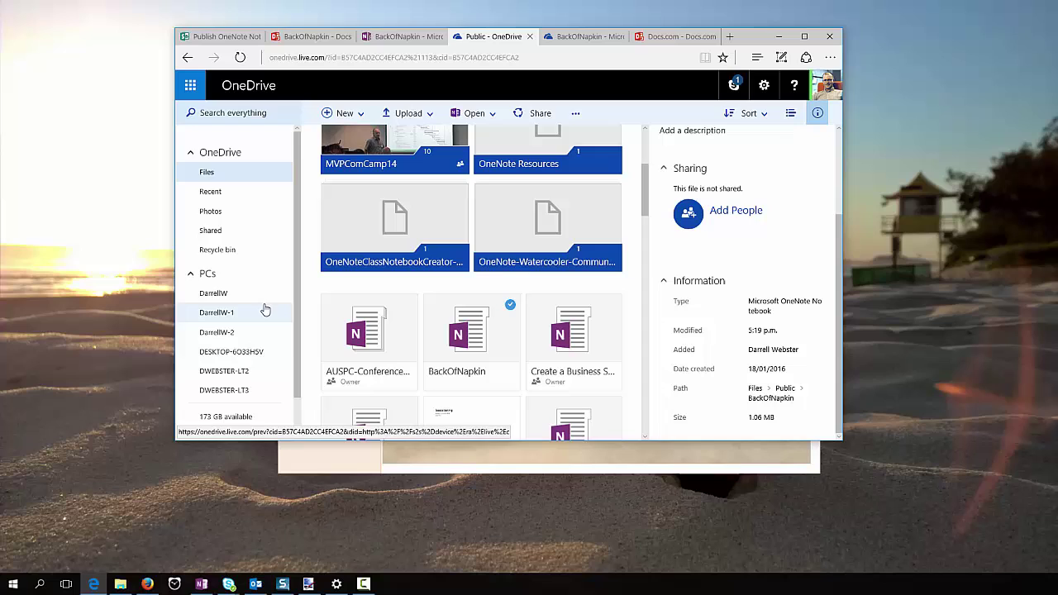
left_click(202, 173)
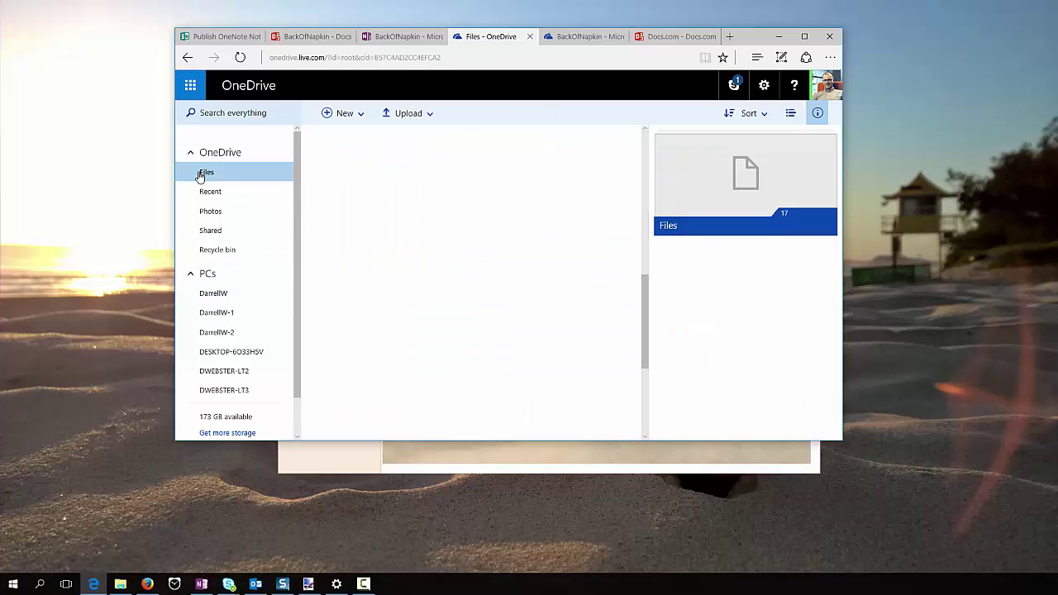
left_click(818, 114)
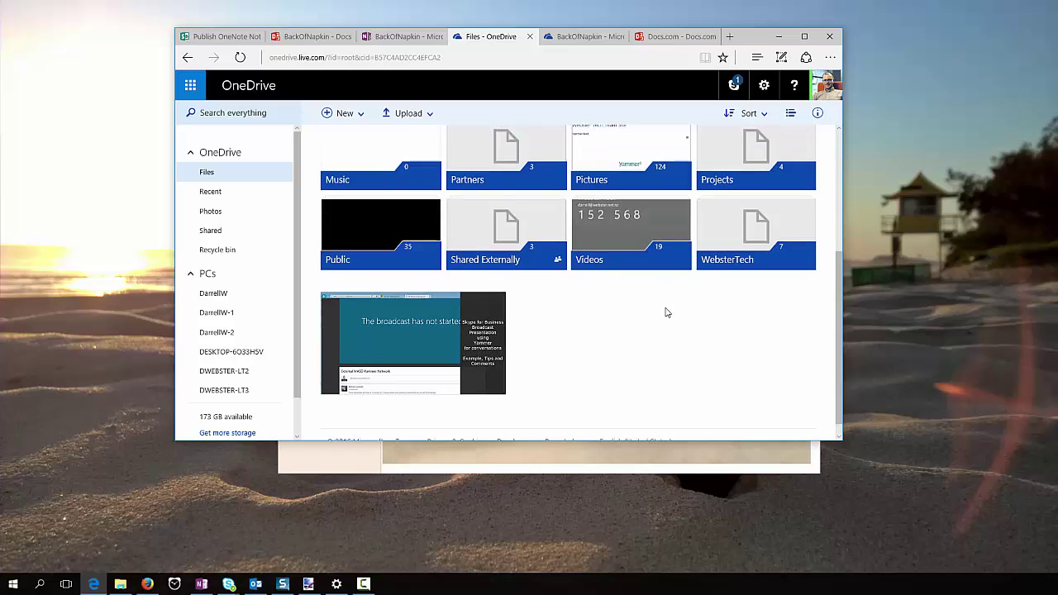
scroll(667, 312, "up", 5)
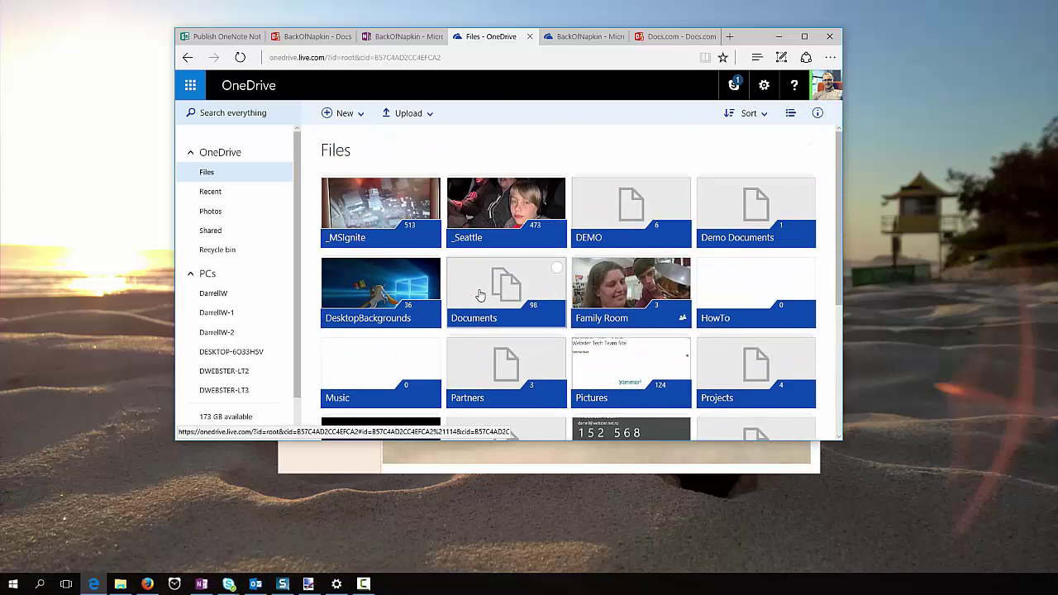
left_click(479, 295)
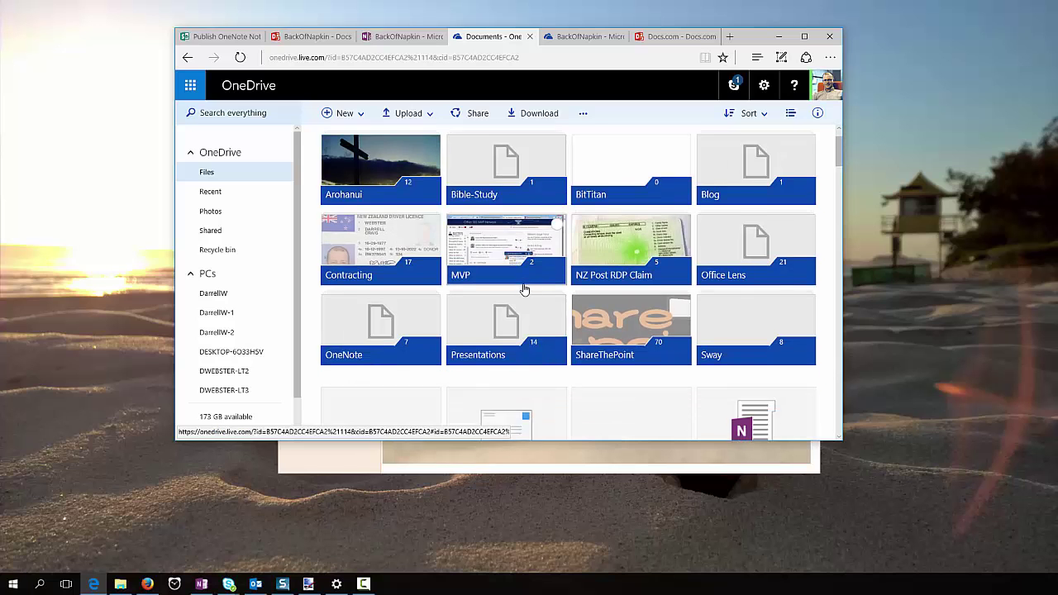
scroll(579, 295, "down", 5)
scroll(583, 296, "down", 3)
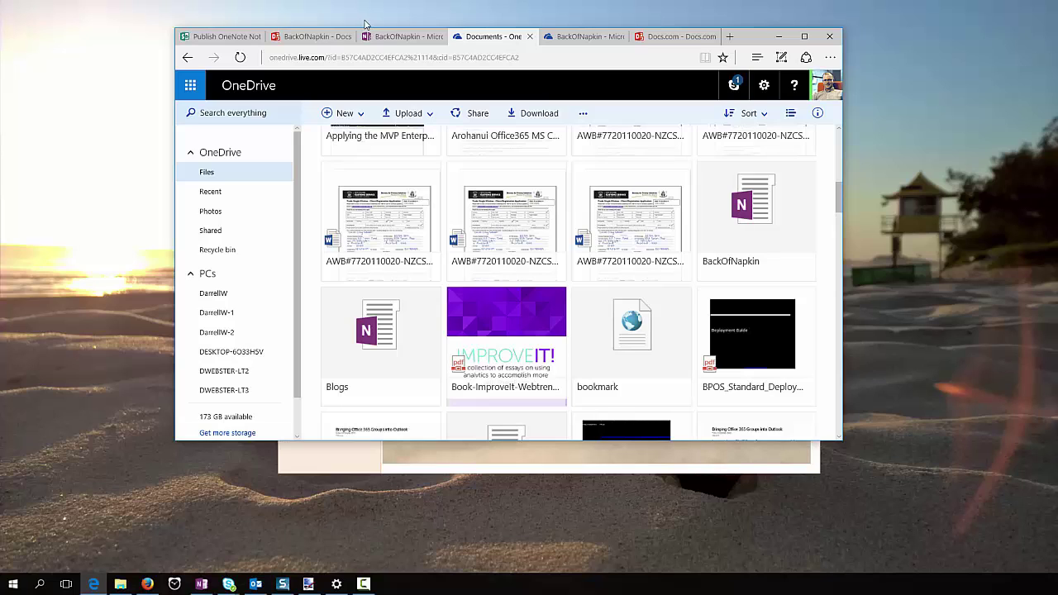
Step: Return to the BackOfNapkin Docs.com page, then move to the Publish OneNote Sway tab
left_click(326, 36)
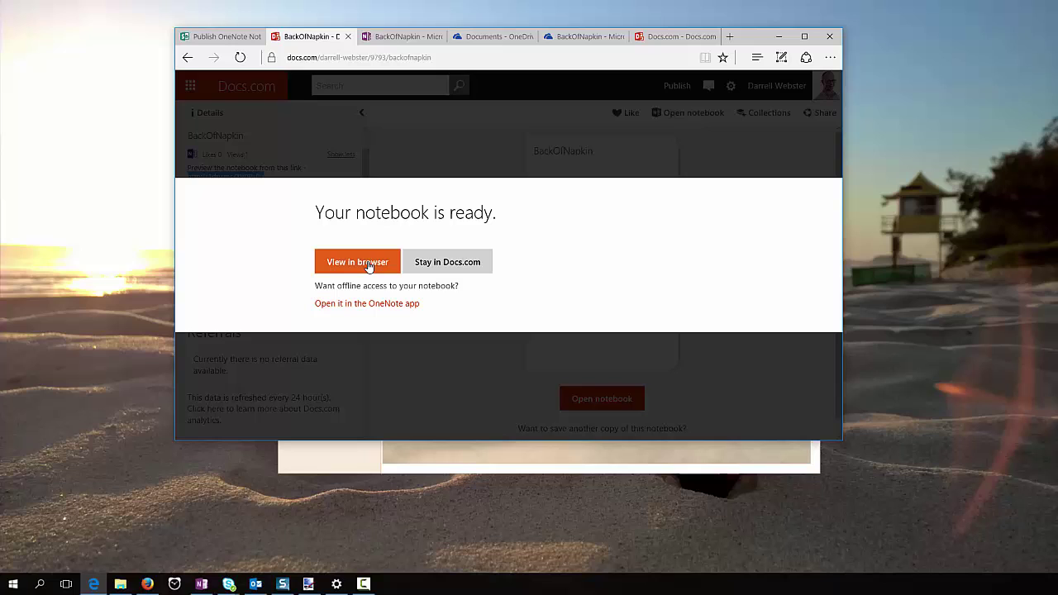
left_click(228, 41)
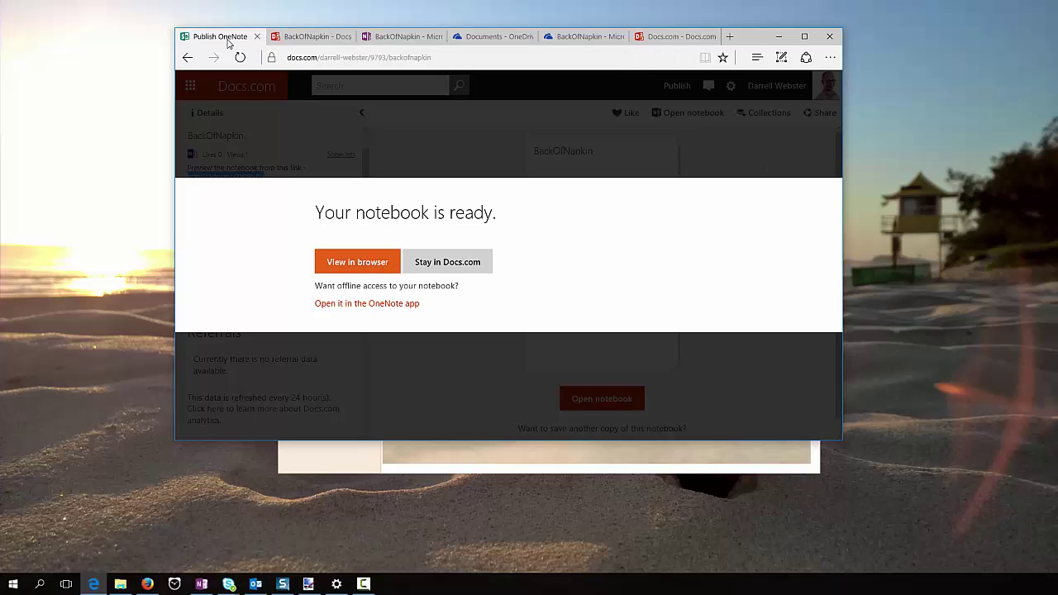